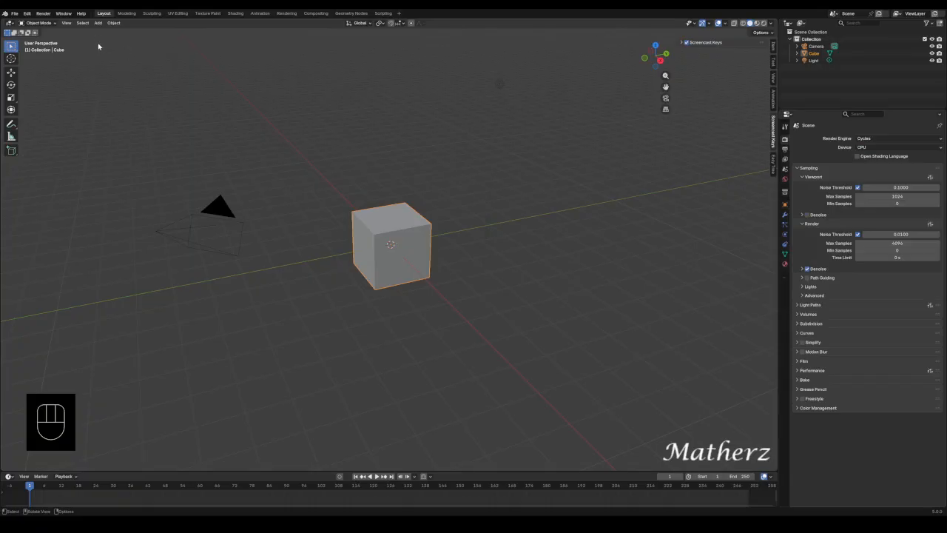
Step: Delete the default cube and add an ico sphere mesh in its place
left_click(399, 216)
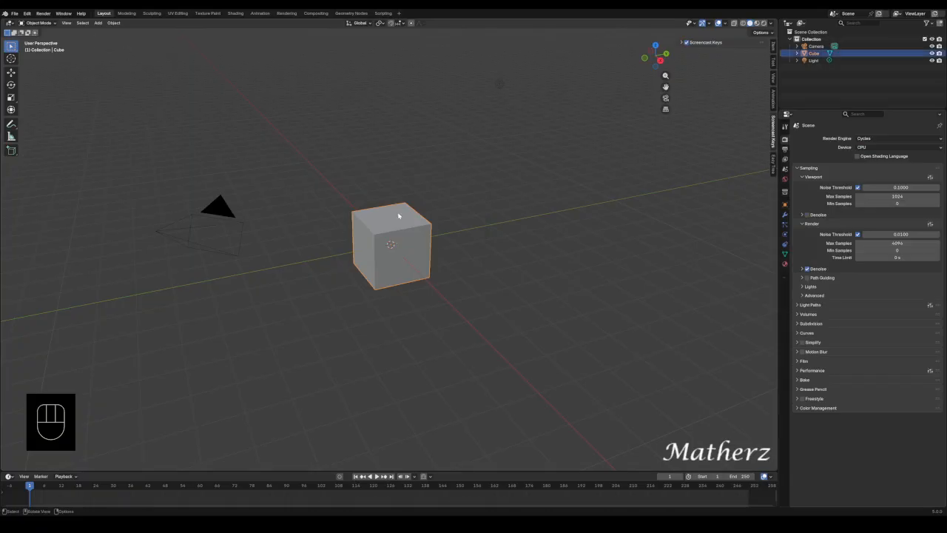
key("Delete")
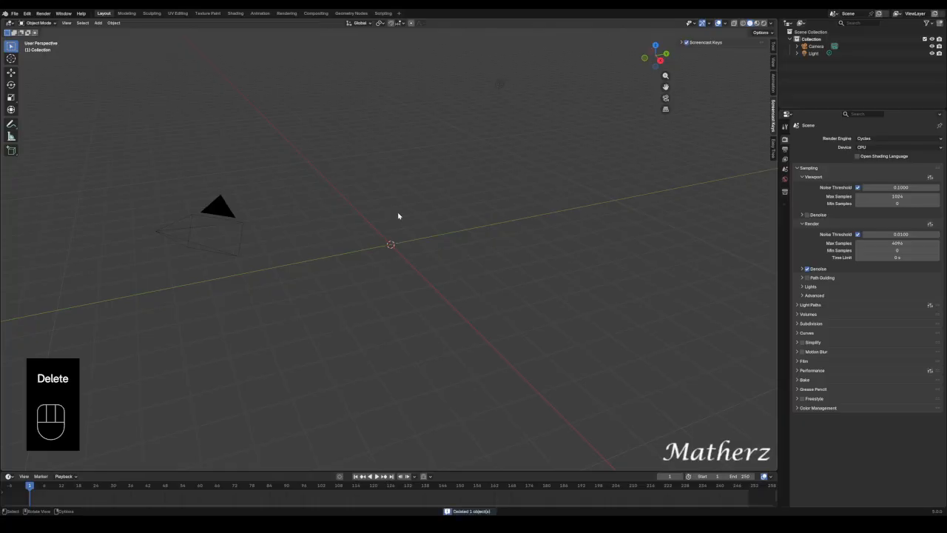
left_click(97, 22)
mouse_move(109, 30)
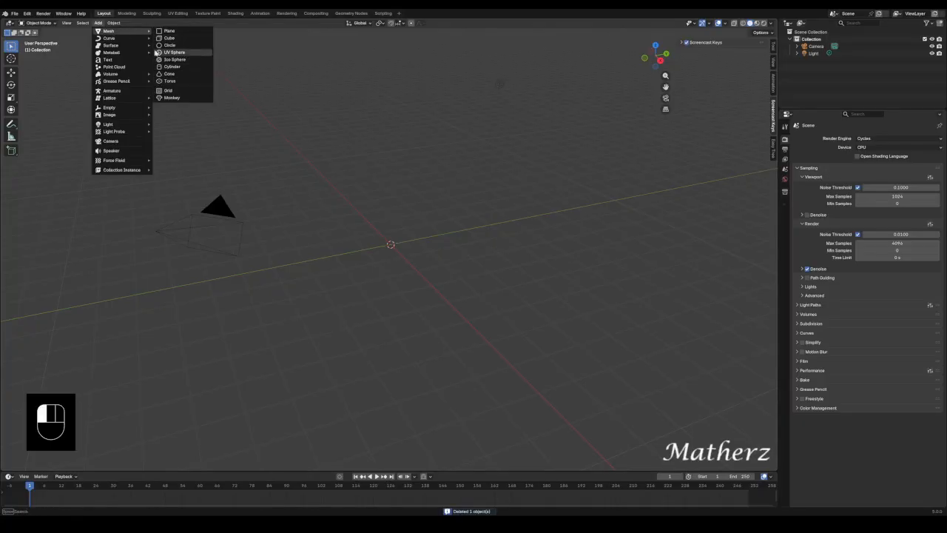
left_click(193, 60)
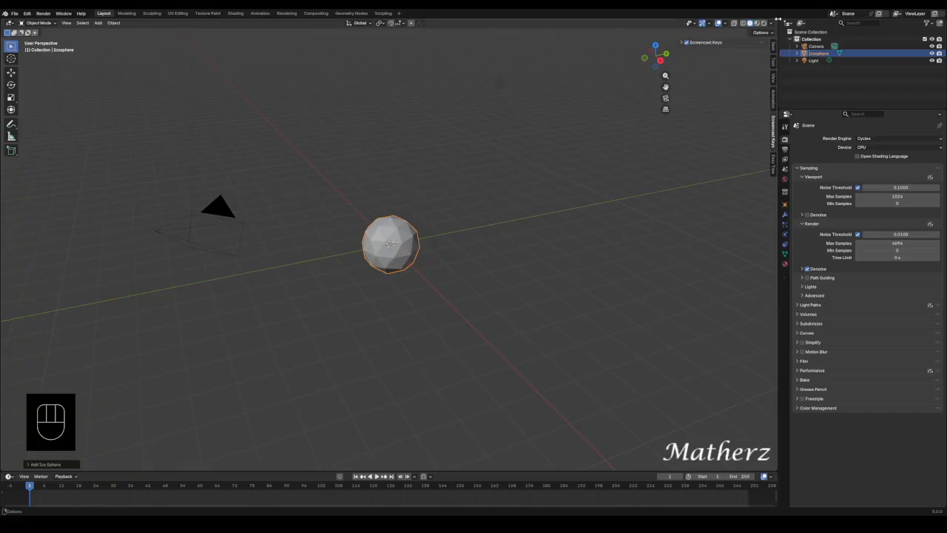
Step: Split the 3D viewport into two side-by-side views and set one to a front orthographic close-up of the ico sphere
left_click_drag(776, 17, 389, 48)
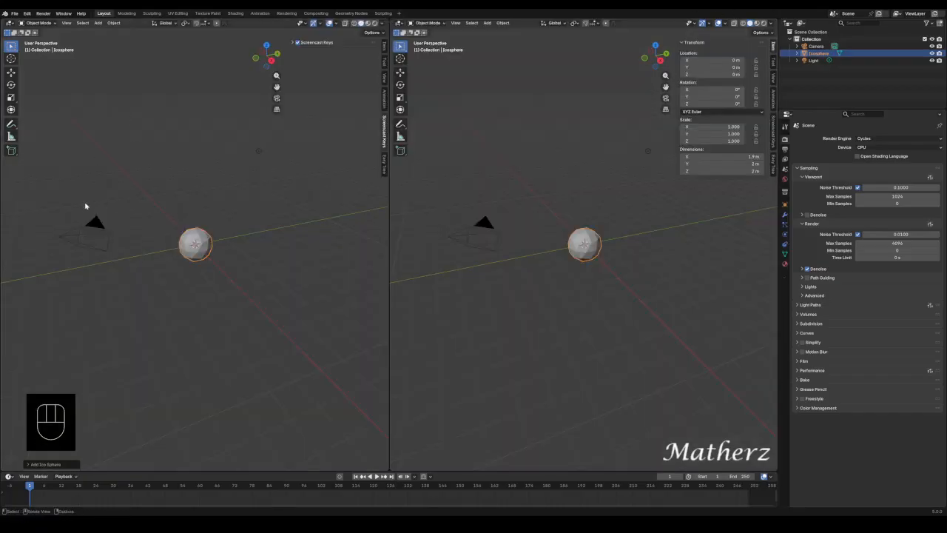
key("KP_1")
scroll(175, 264, "up", 10)
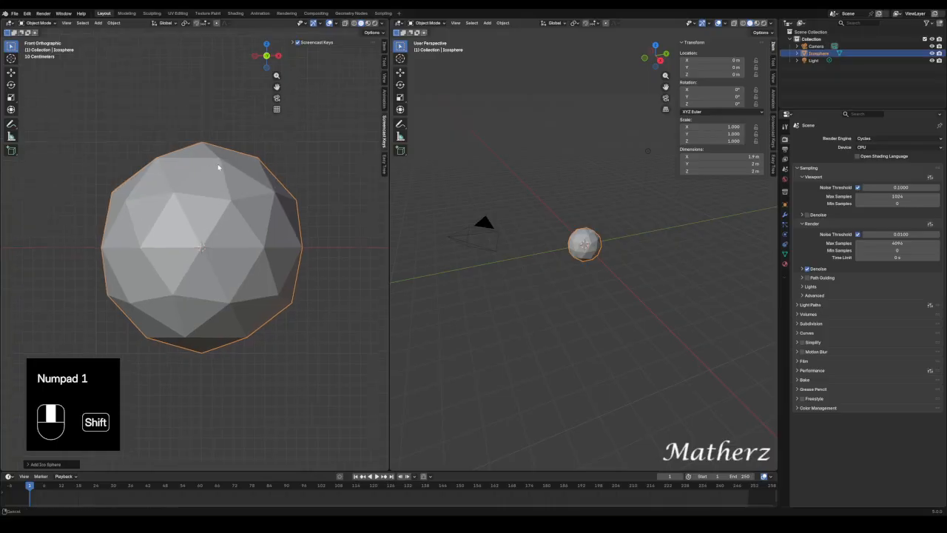
middle_click_drag(217, 163, 235, 177, "shift")
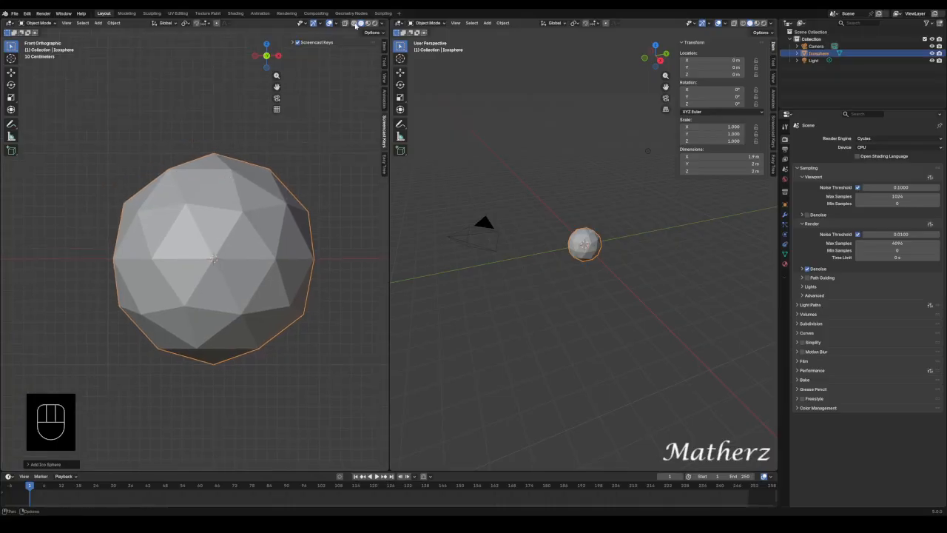
Step: Put the ico sphere into Edit Mode with X-ray display and vertex selection enabled in the front view
left_click(37, 23)
left_click(38, 38)
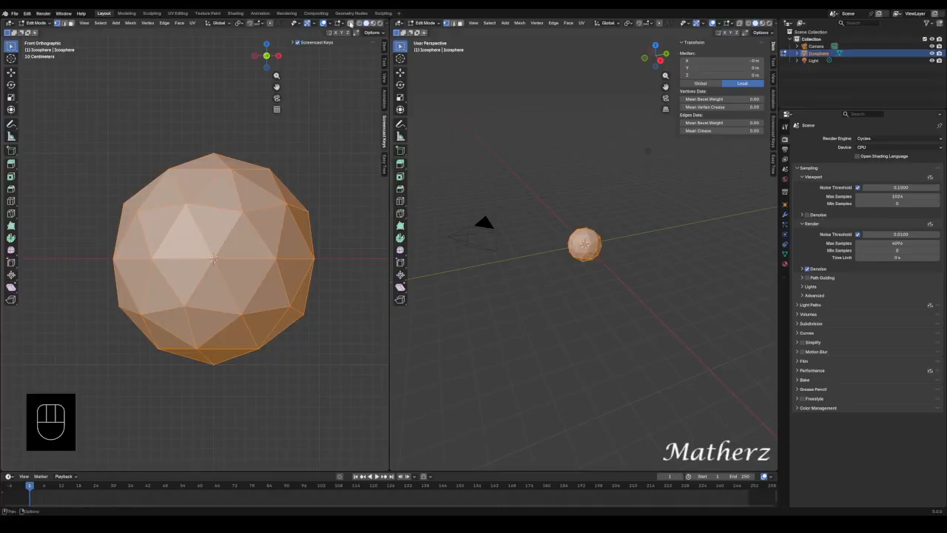
left_click(351, 23)
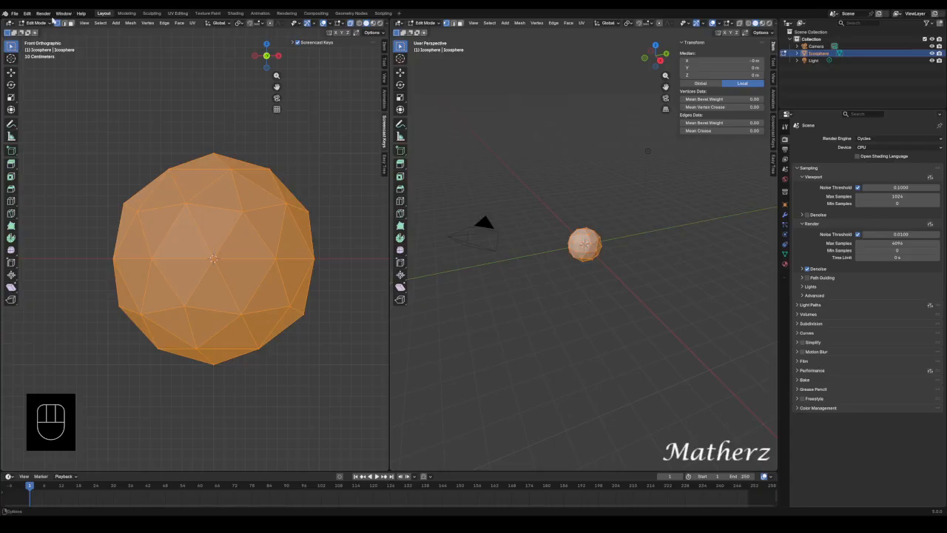
left_click(57, 24)
Step: Delete all faces in the lower half of the ico sphere, leaving an open dome above the horizontal axis
left_click_drag(92, 269, 351, 382)
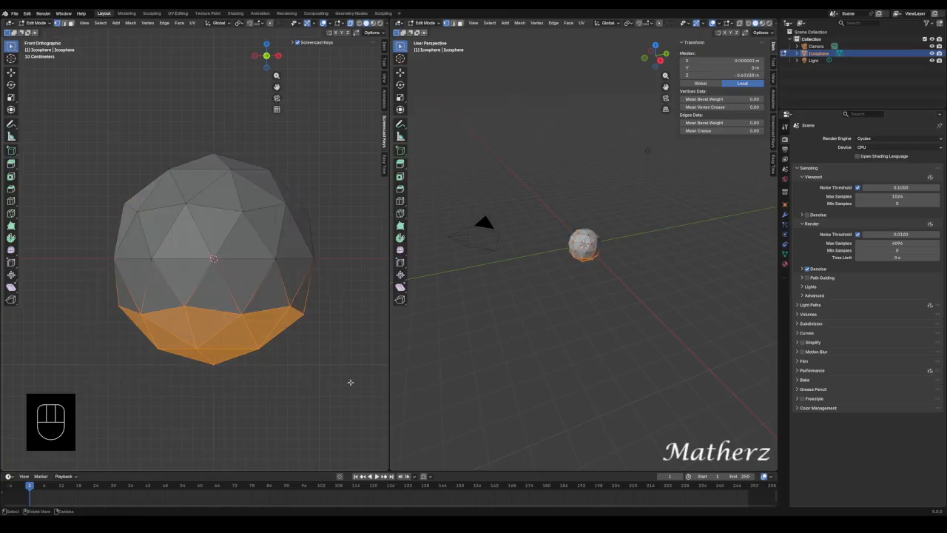
key("Delete")
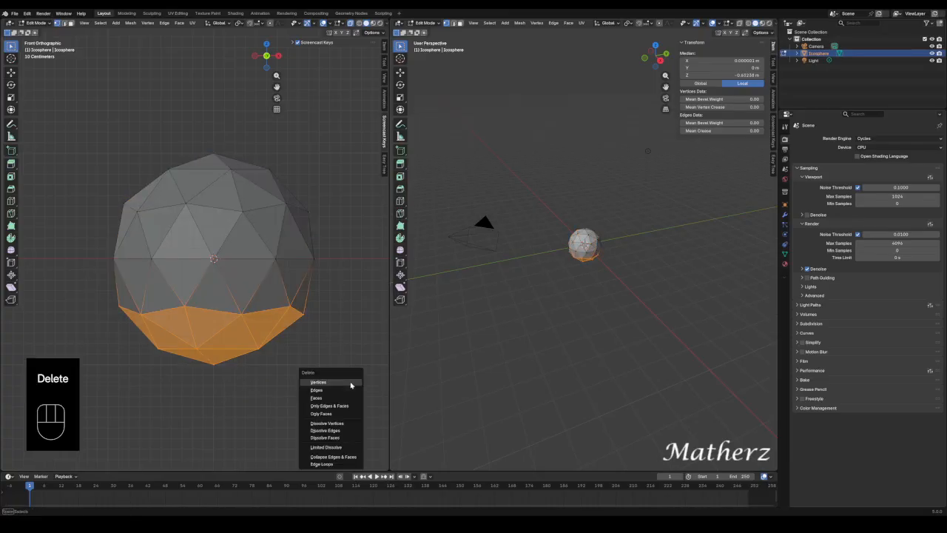
left_click(340, 399)
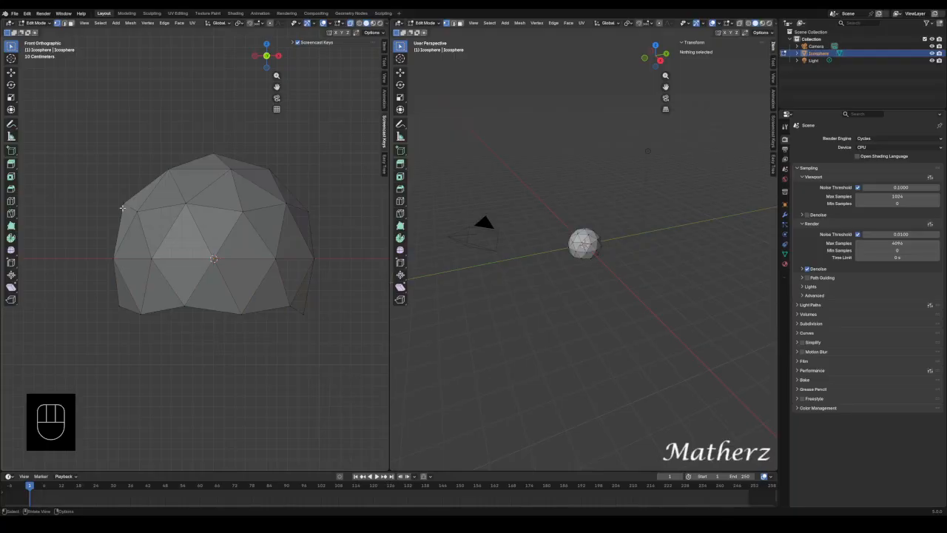
left_click_drag(103, 236, 352, 333)
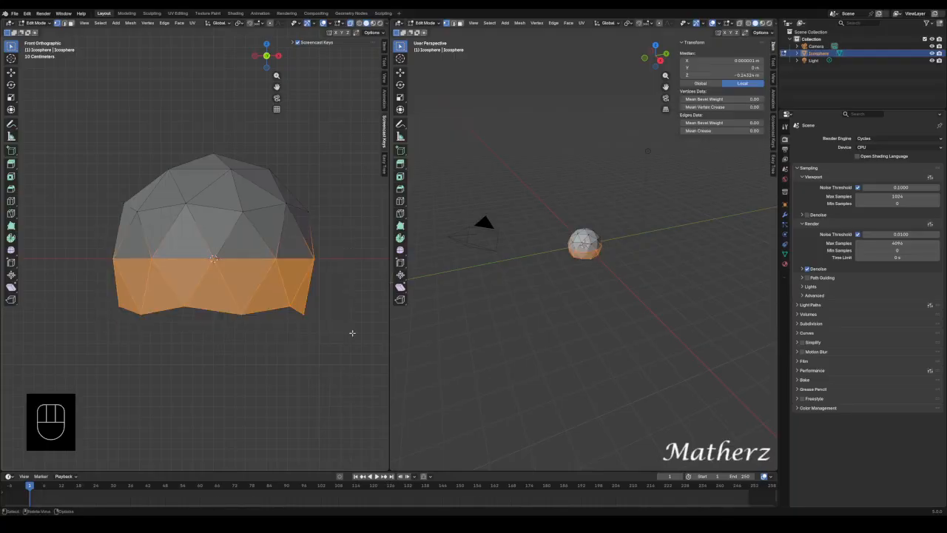
key("Delete")
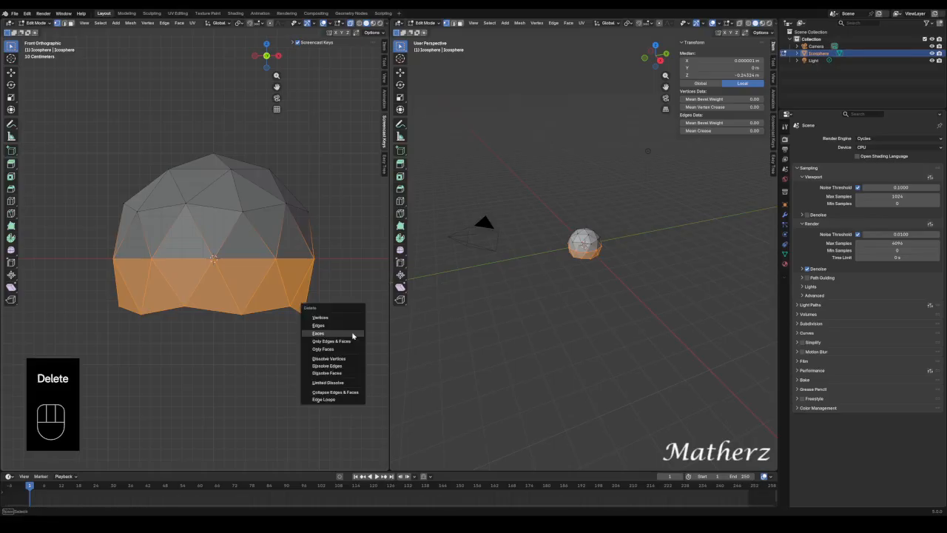
left_click(352, 335)
Step: Fill the dome's open bottom with a face using its lowest ring of vertices, and check it from below
left_click_drag(104, 249, 344, 275)
key("f")
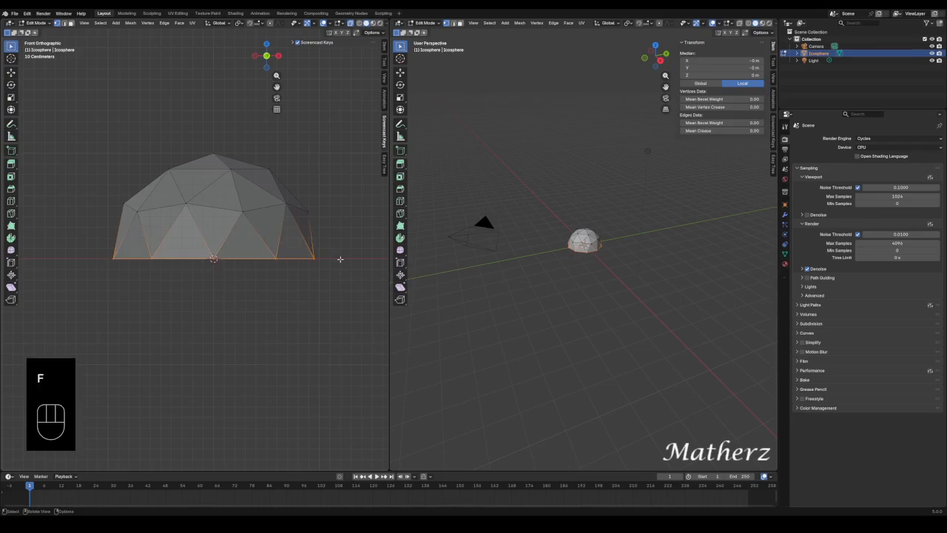
scroll(610, 226, "up", 8)
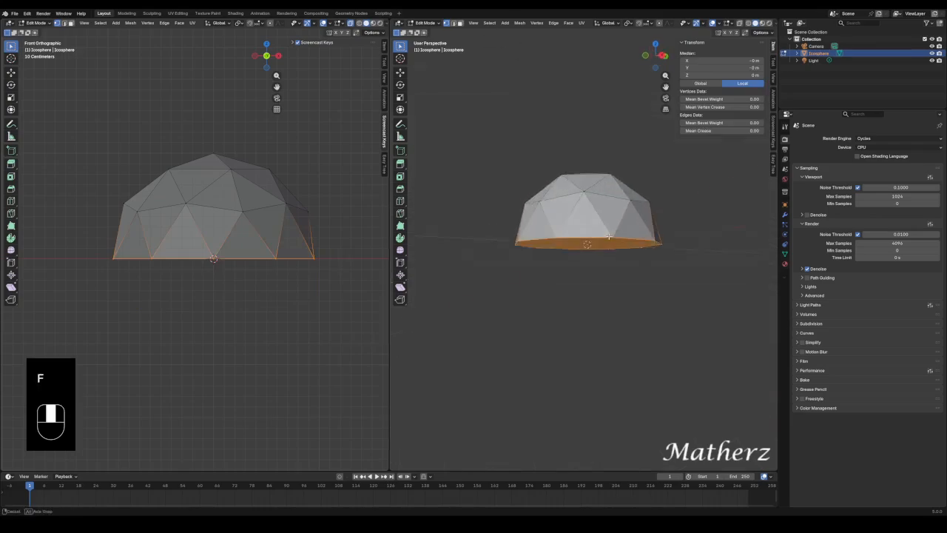
middle_click_drag(607, 222, 602, 213)
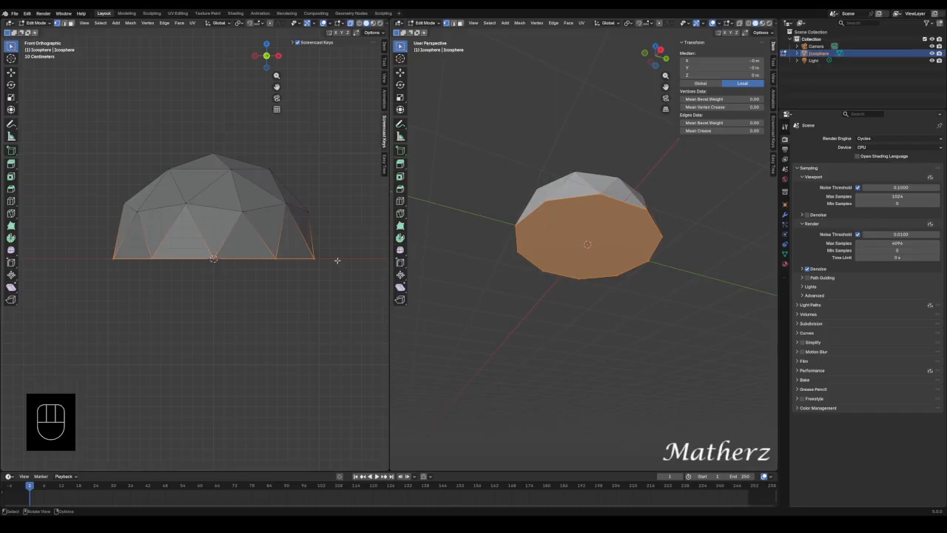
Step: Shrink the dome's base face almost to a point and lower it about 0.41 m along Z to form the diamond's tip
key("s")
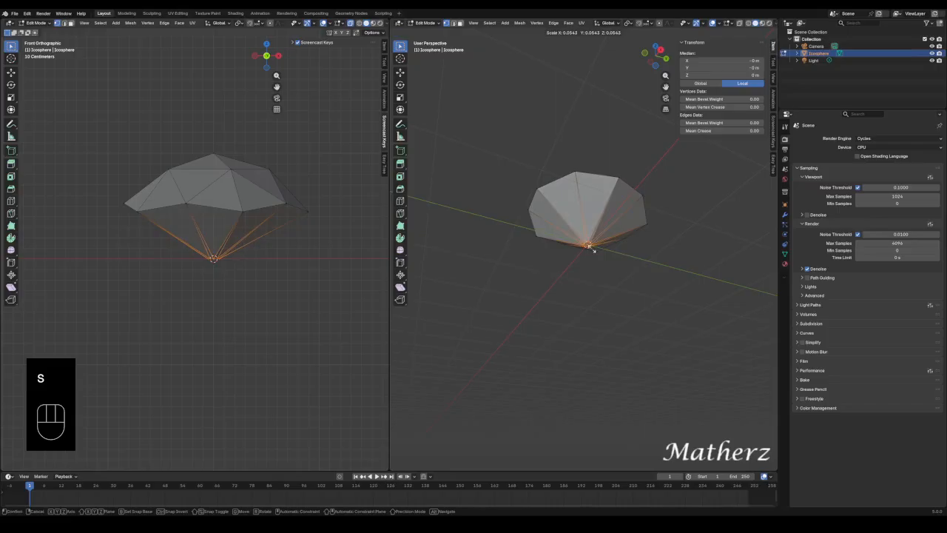
left_click(593, 251)
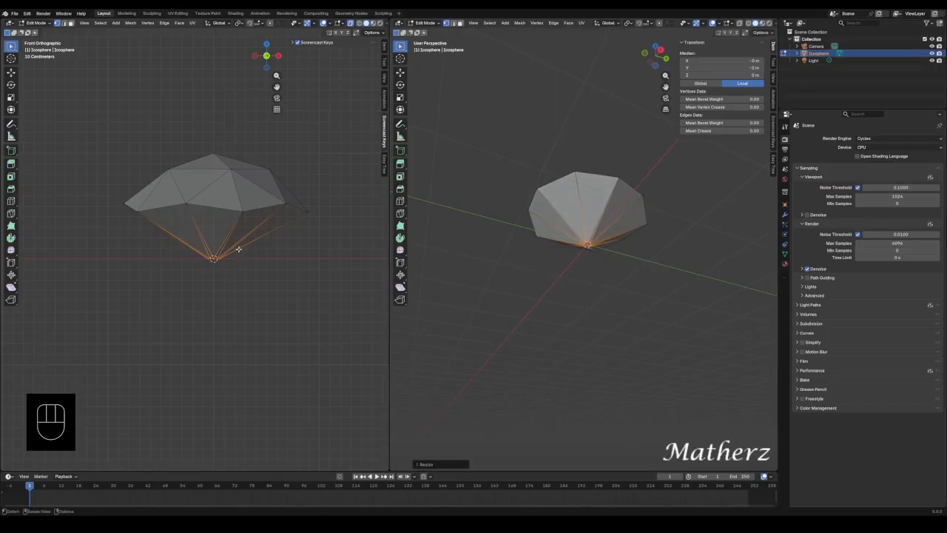
key("g")
key("z")
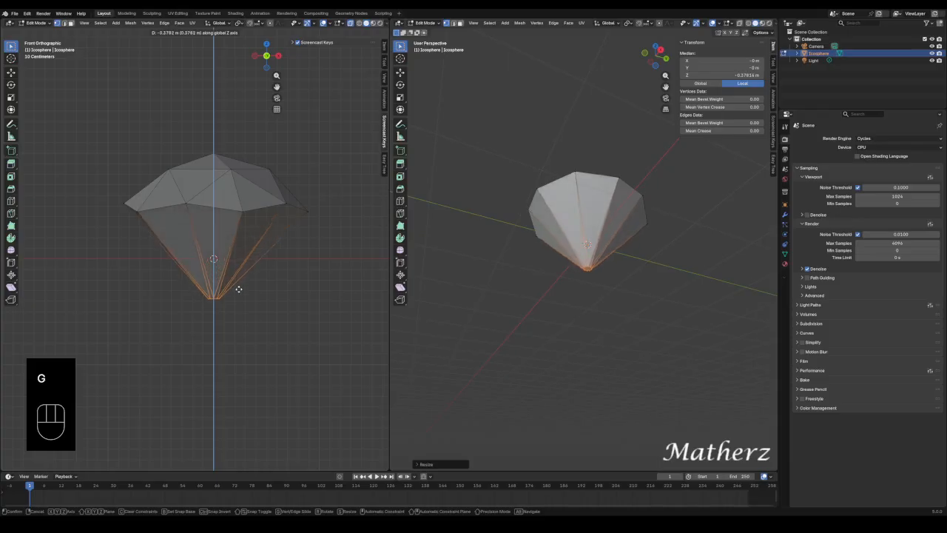
left_click(250, 310)
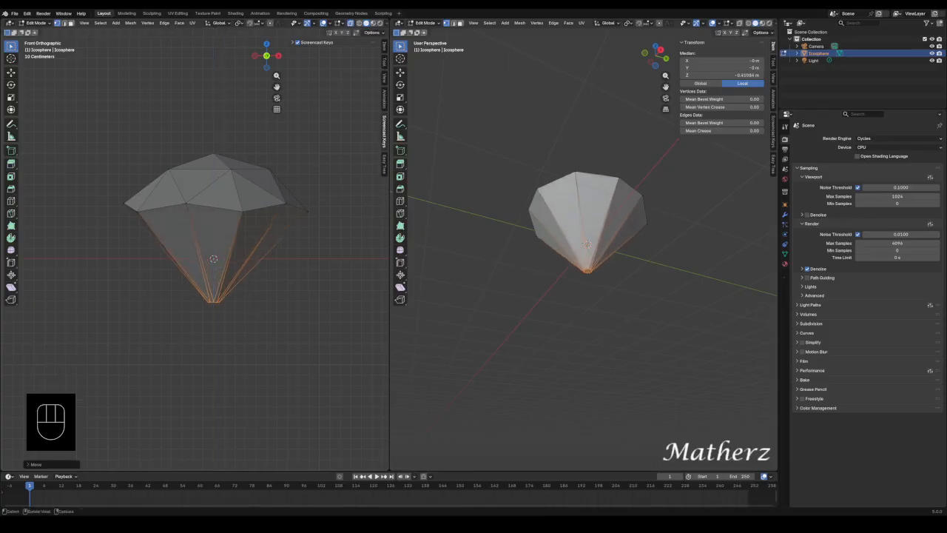
key("s")
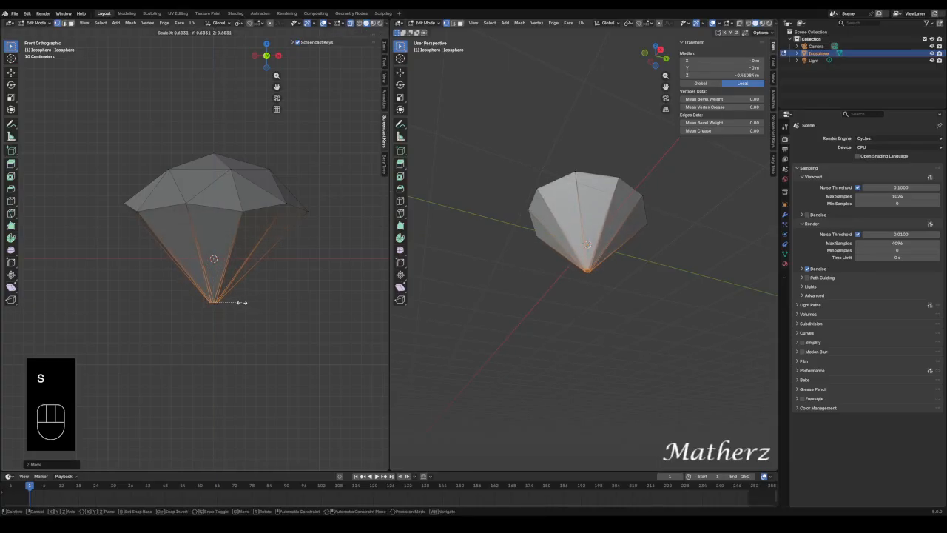
left_click(241, 302)
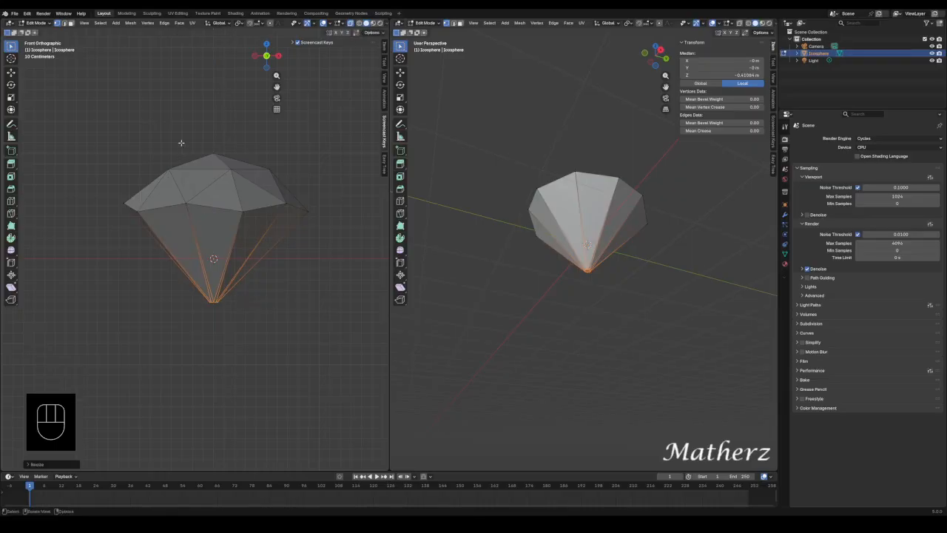
Step: Switch to face selection and delete the five triangular faces around the diamond's top vertex
left_click_drag(185, 125, 246, 156)
middle_click_drag(596, 175, 590, 178)
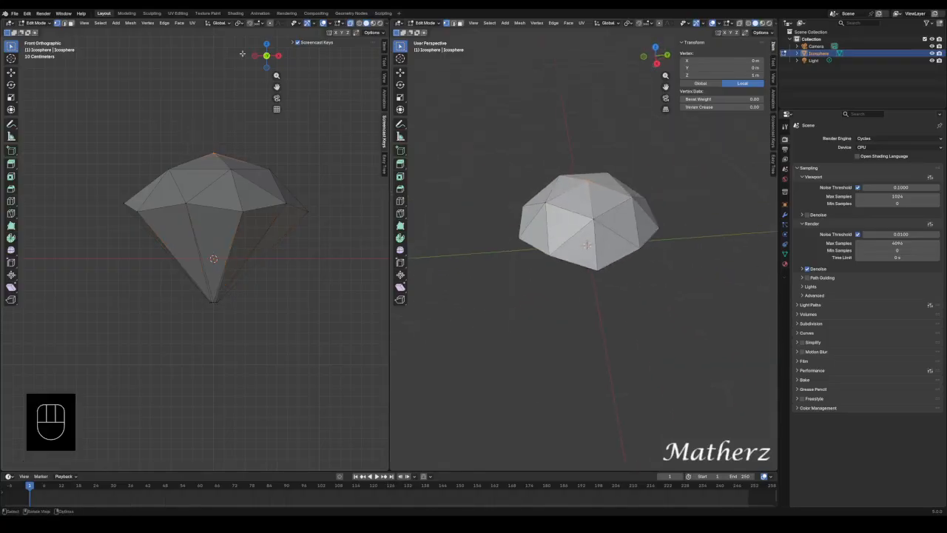
left_click(459, 23)
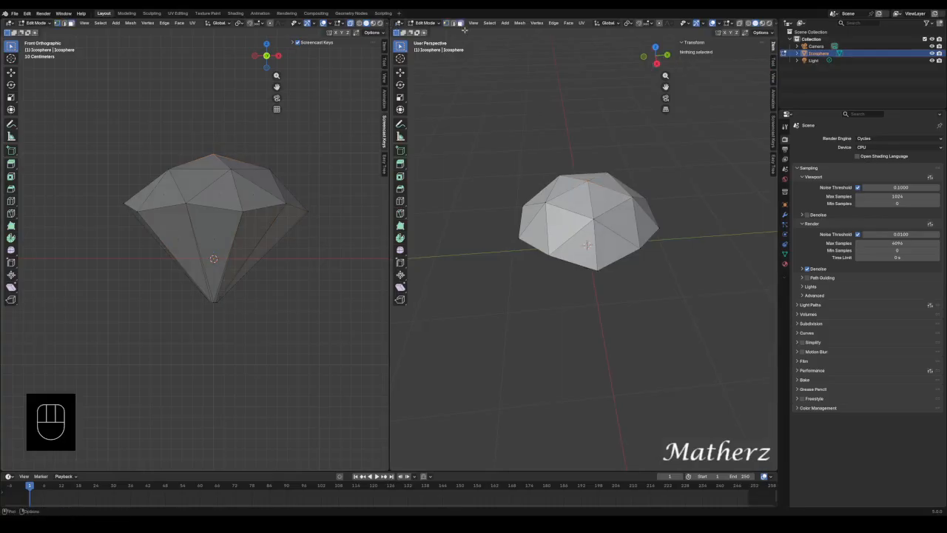
left_click(608, 197)
left_click(609, 183, "shift")
left_click(588, 176, "shift")
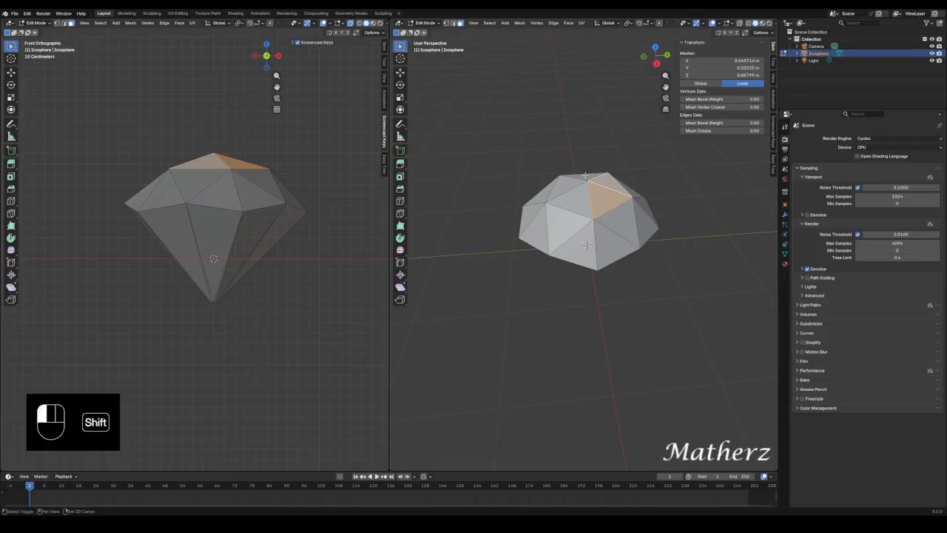
left_click(561, 185, "shift")
left_click(574, 191, "shift")
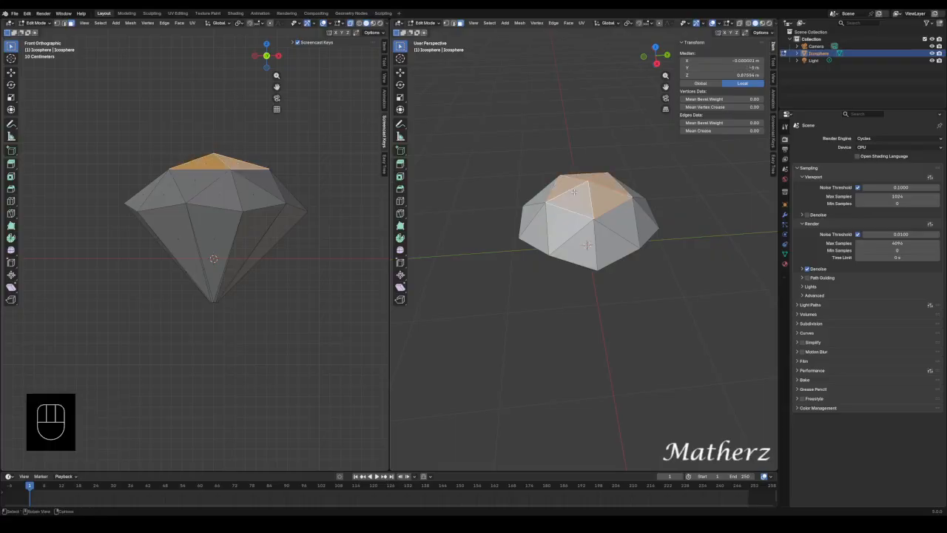
key("Delete")
left_click(574, 192)
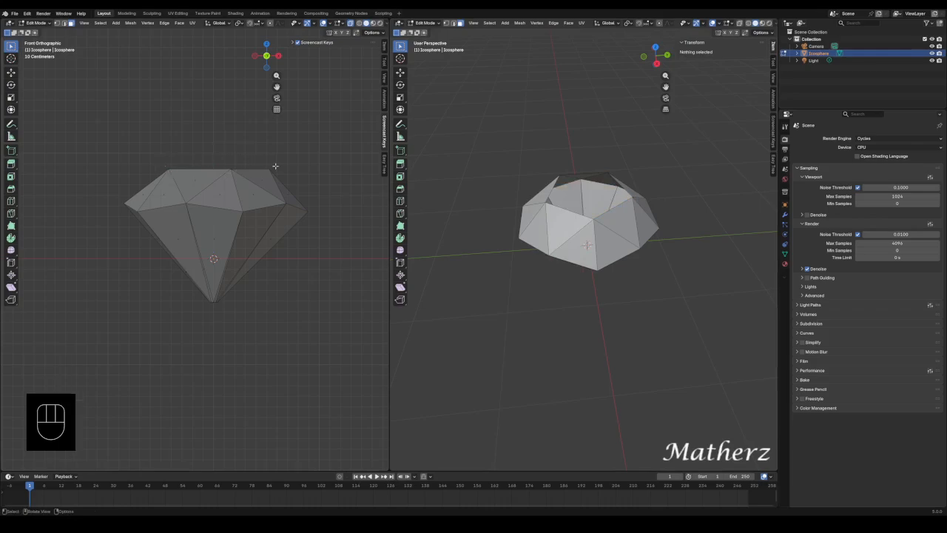
Step: Fill the opening in the diamond's top with one flat face using the vertices of its upper rim
left_click(58, 23)
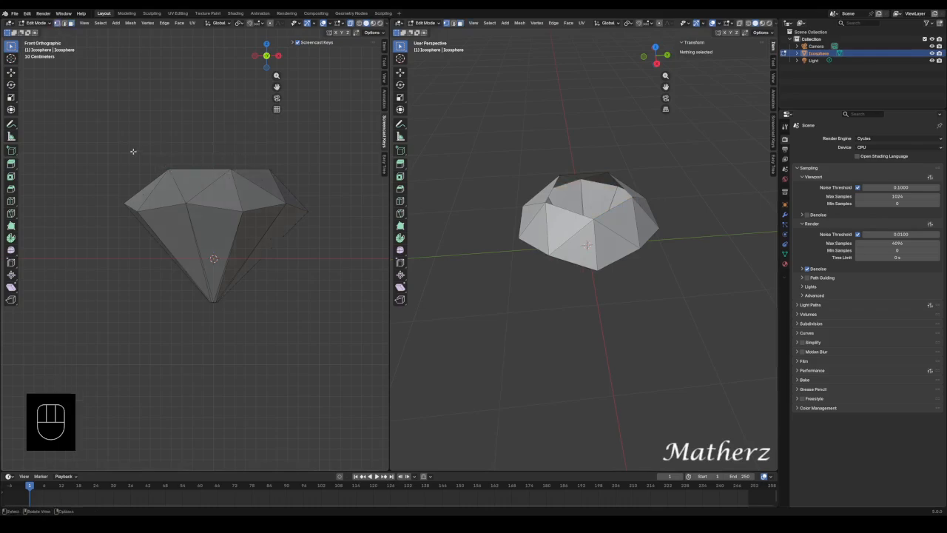
left_click_drag(156, 151, 297, 174)
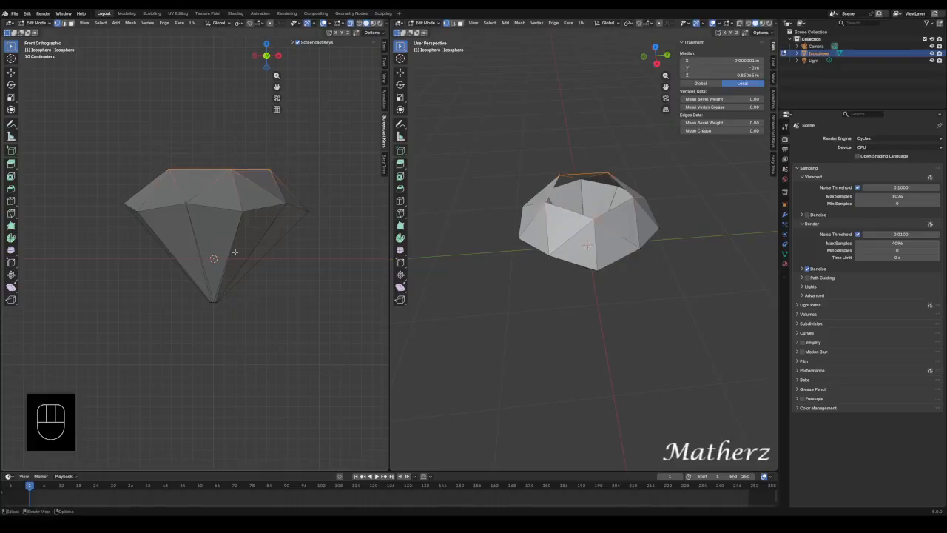
key("f")
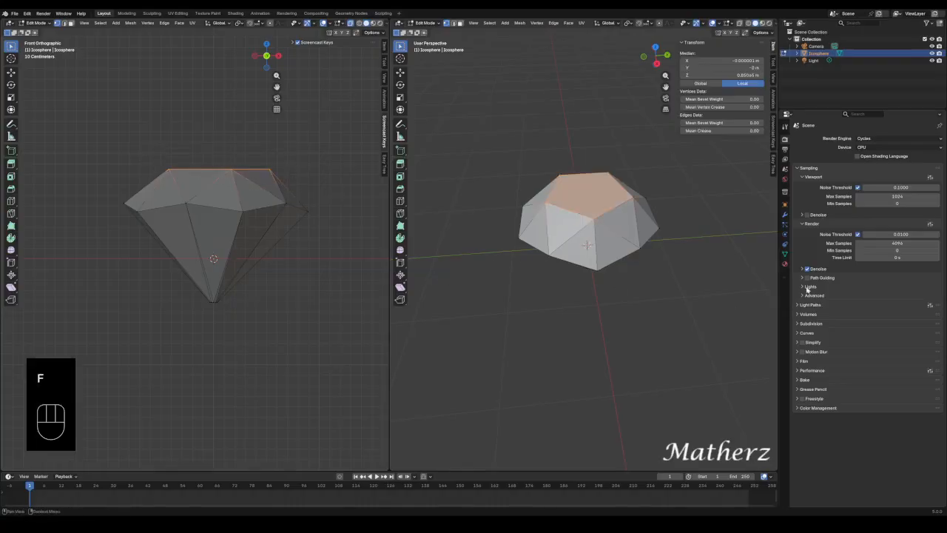
mouse_move(651, 208)
middle_mouse_down()
mouse_move(666, 201)
mouse_move(601, 208)
mouse_move(649, 209)
middle_mouse_up()
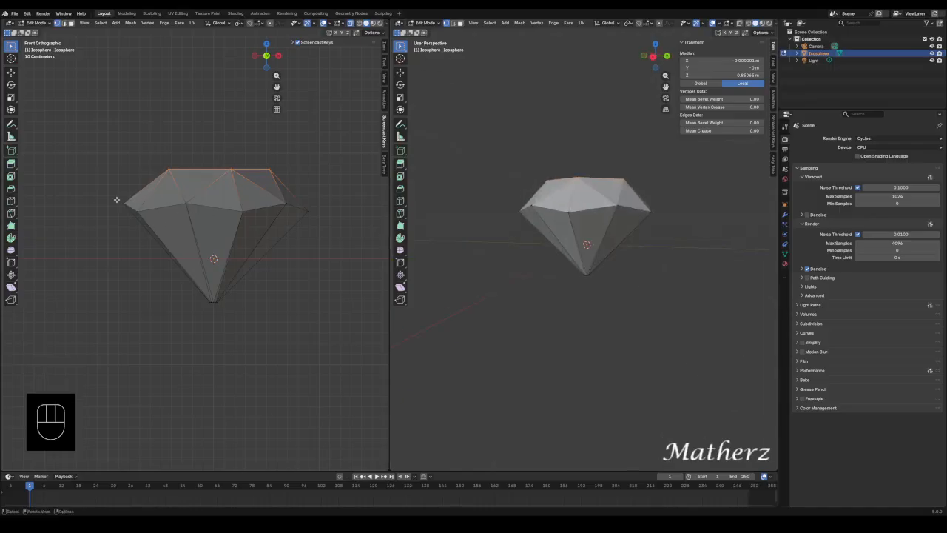
Step: Flatten the diamond's widest ring of vertices by scaling it along the Z axis to nearly zero
left_click_drag(118, 197, 316, 218)
key("s")
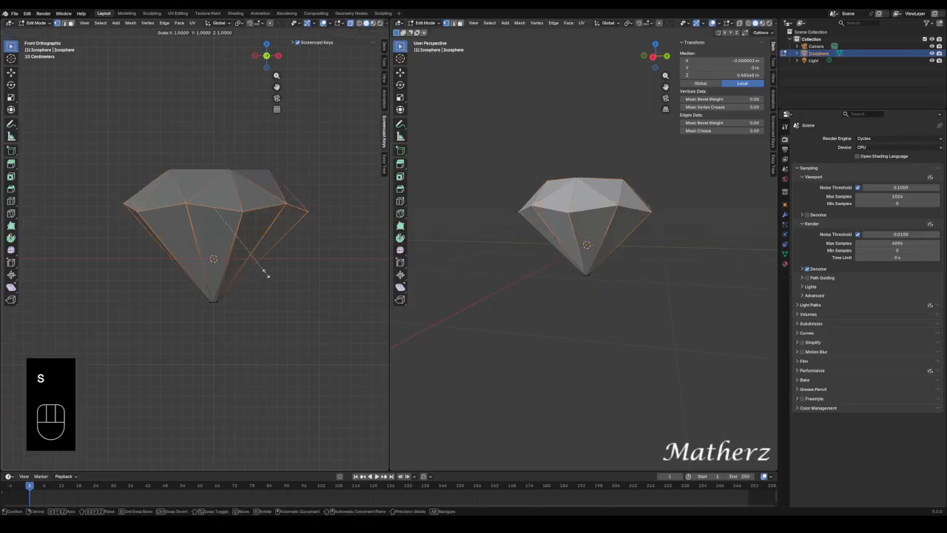
middle_click_drag(264, 271, 262, 249)
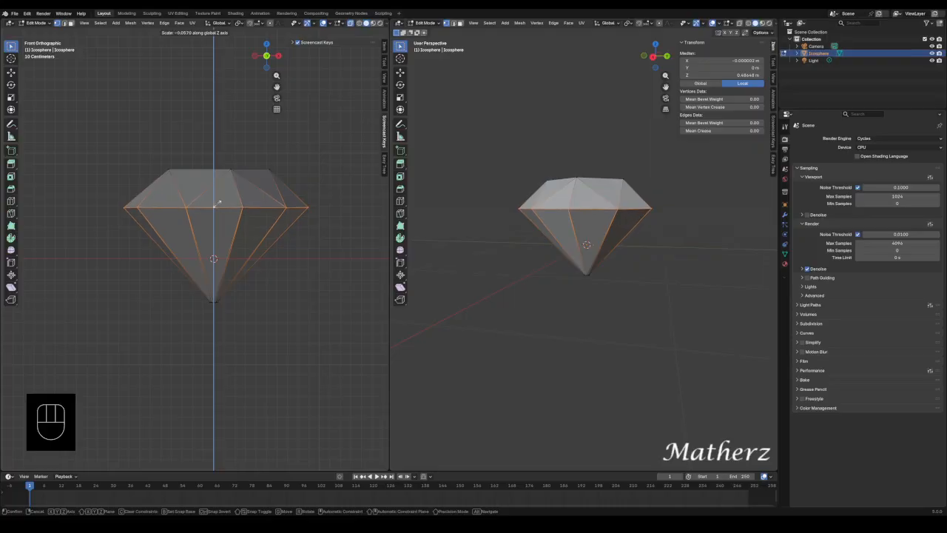
left_click(219, 203)
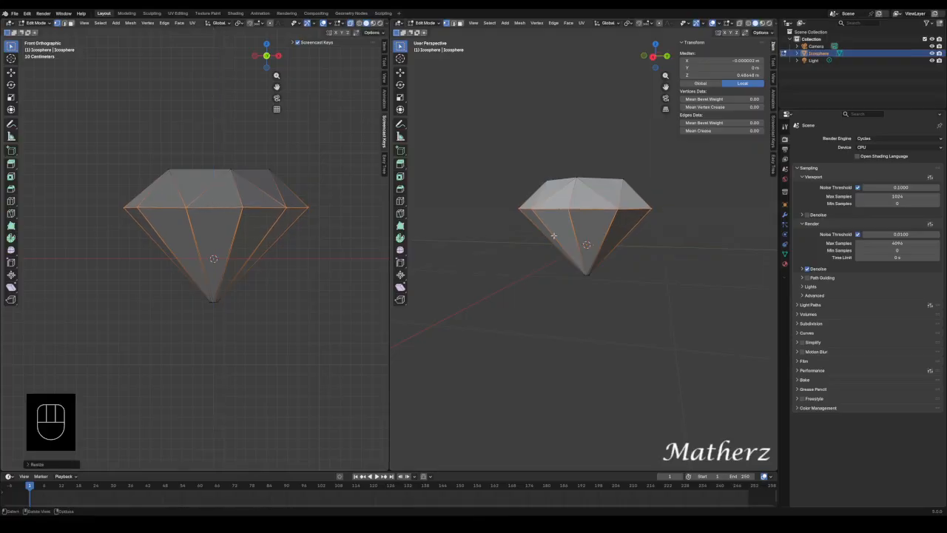
Step: Switch to face selection and enlarge the diamond's flat top face by a factor of about 1.01
middle_click_drag(577, 244, 529, 191)
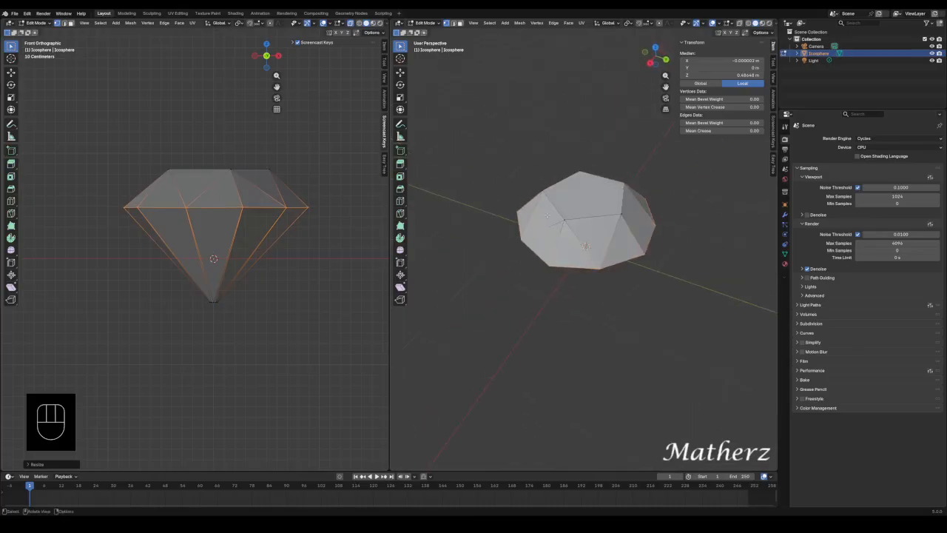
key("3")
left_click(610, 219)
key("s")
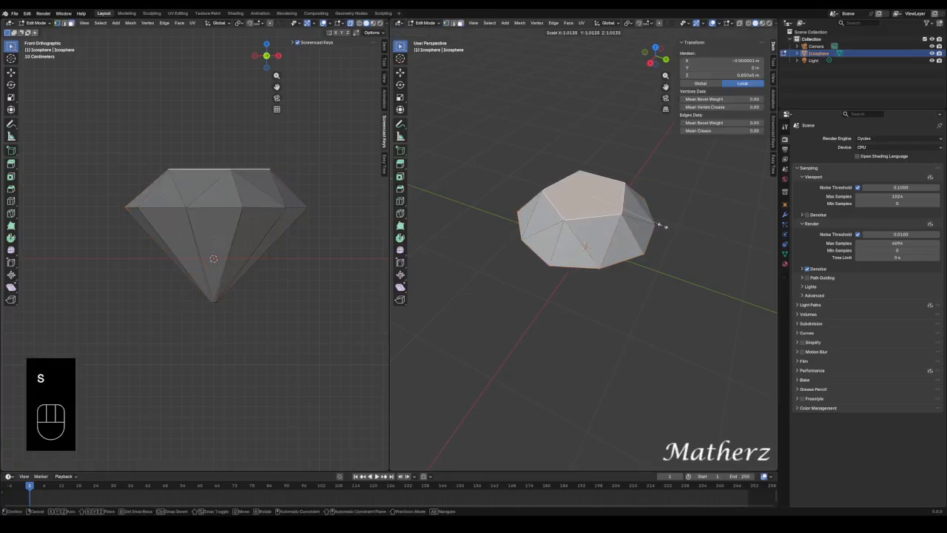
left_click(660, 224)
mouse_move(660, 224)
middle_mouse_down()
mouse_move(680, 245)
mouse_move(651, 233)
middle_mouse_up()
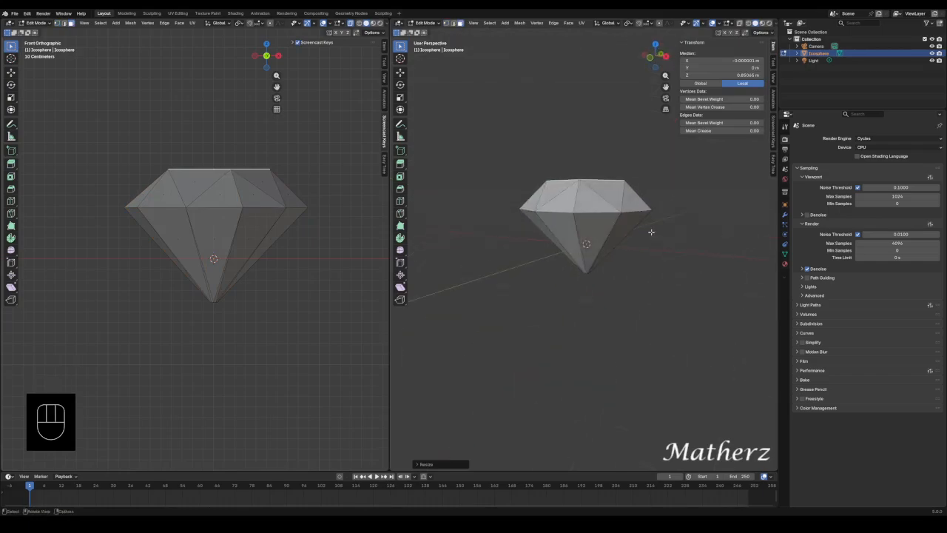
Step: Return to Object Mode, add a plane and scale it up to about 8.39 m square as the ground
left_click(427, 23)
left_click(433, 31)
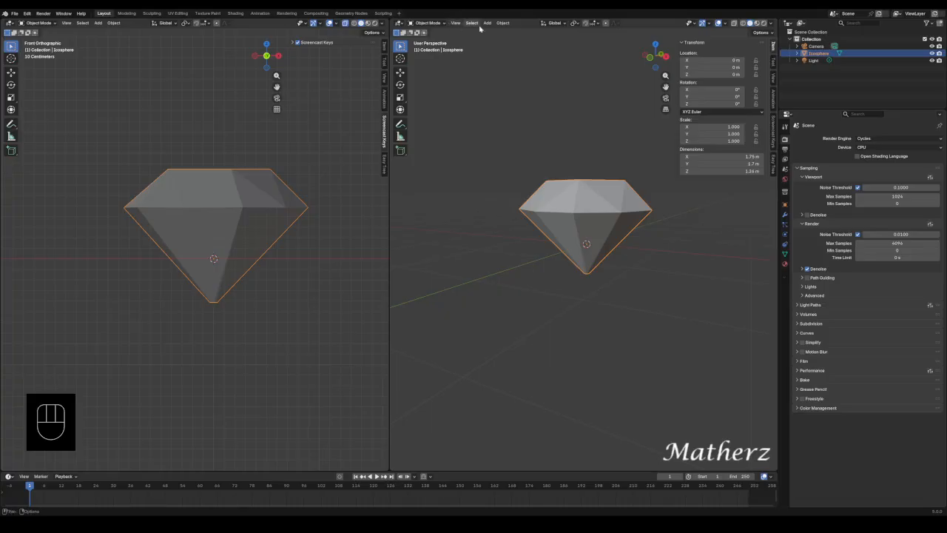
left_click(487, 23)
mouse_move(510, 35)
left_click(559, 35)
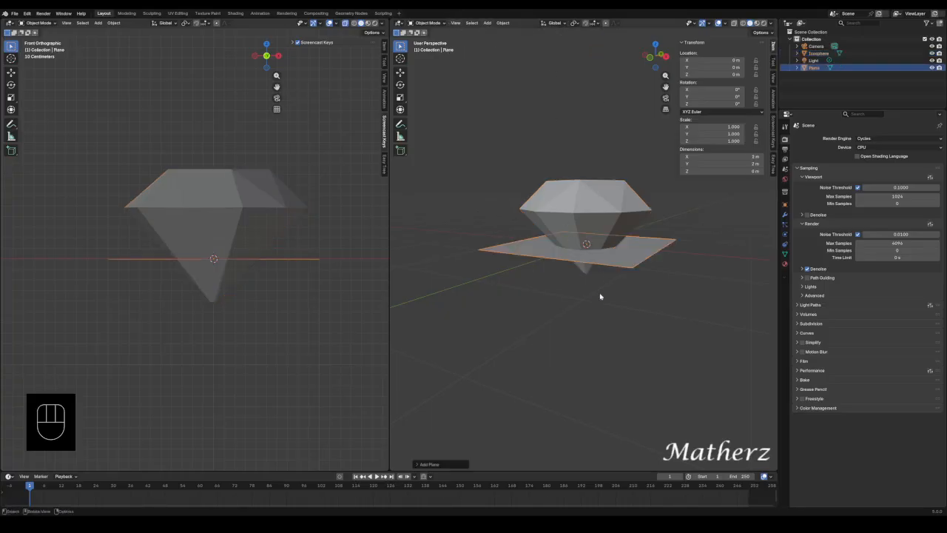
key("s")
left_click(721, 387)
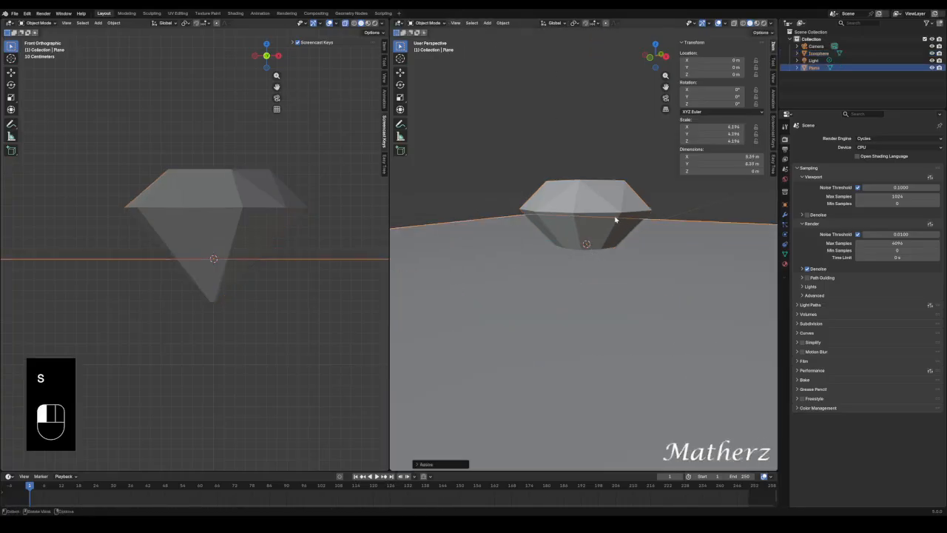
Step: Tilt the diamond about -46° around the global Y axis and raise it to about 0.27 m in Z
left_click(615, 219)
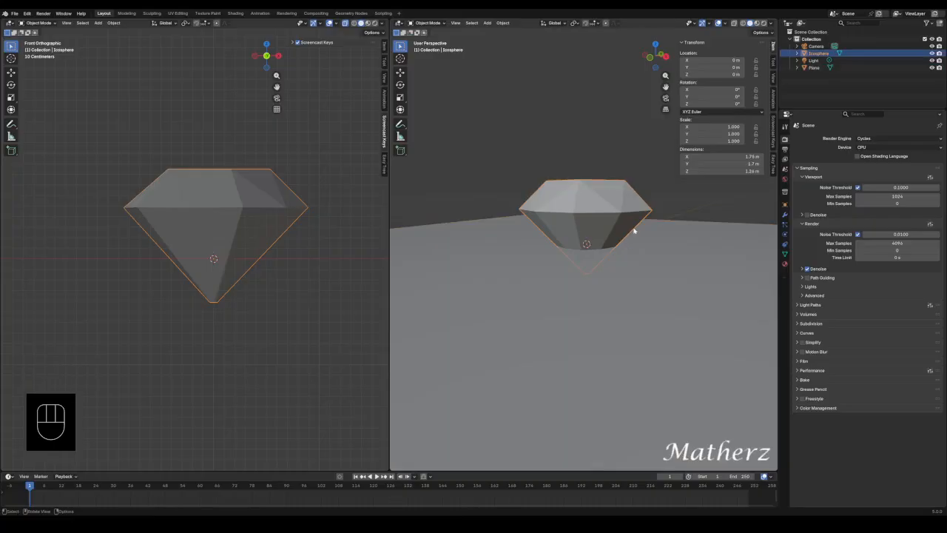
key("r")
middle_click_drag(641, 231, 646, 219)
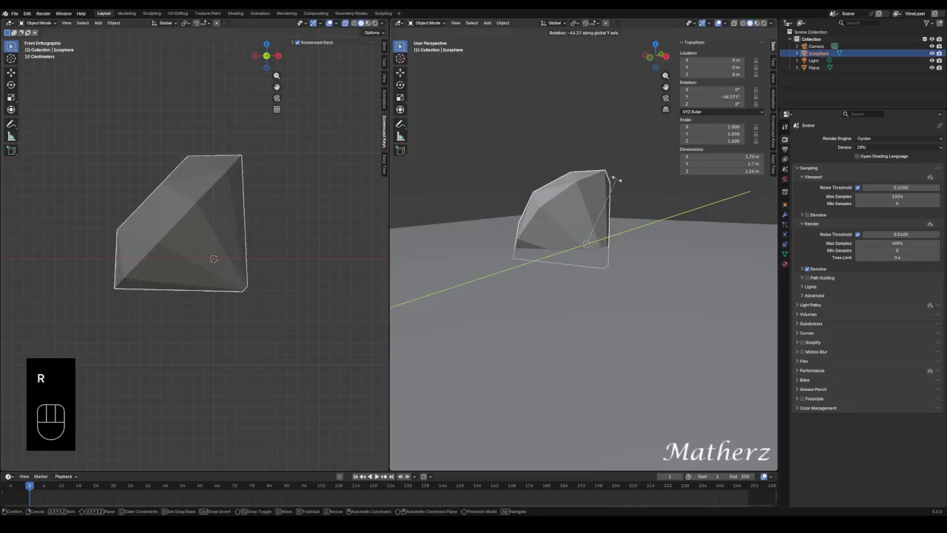
left_click(618, 182)
key("g")
middle_click(582, 266)
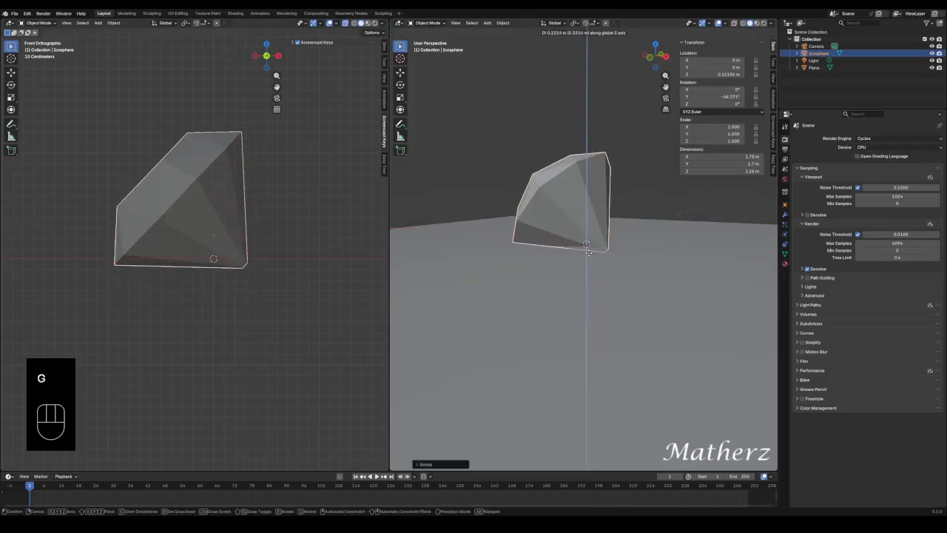
left_click(589, 252)
Step: Tilt the diamond further around Y to about -49.7° and raise it to about 0.34 m in Z
key("r")
middle_click(608, 228)
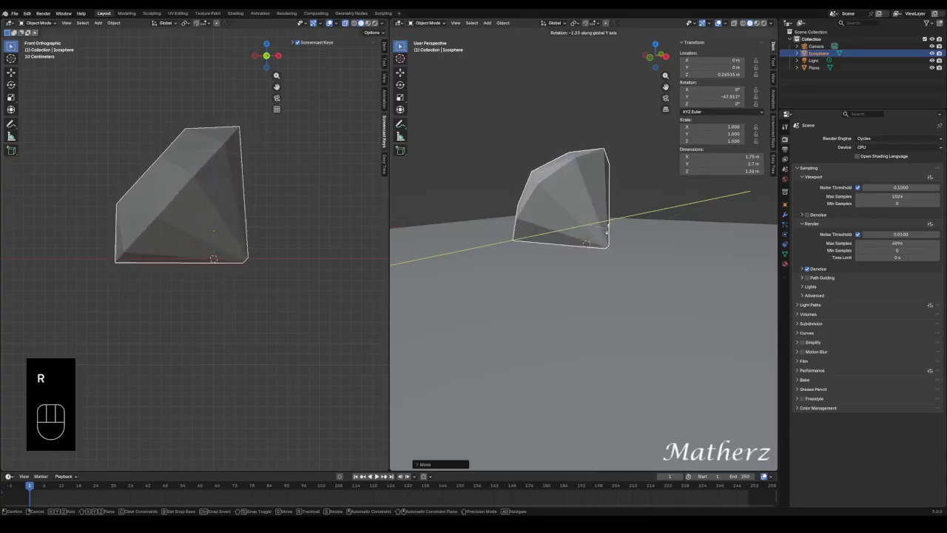
left_click(608, 228)
middle_click_drag(567, 264, 596, 279)
key("g")
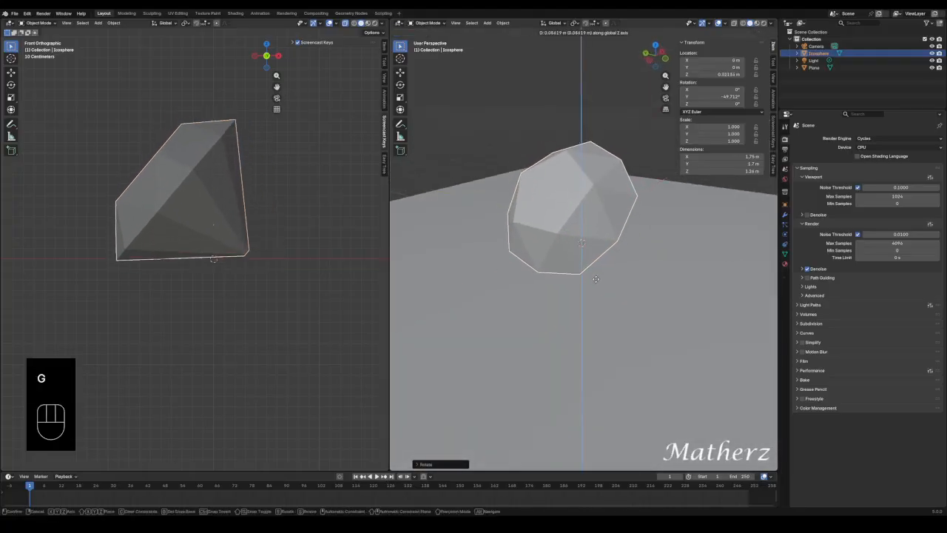
left_click(593, 280)
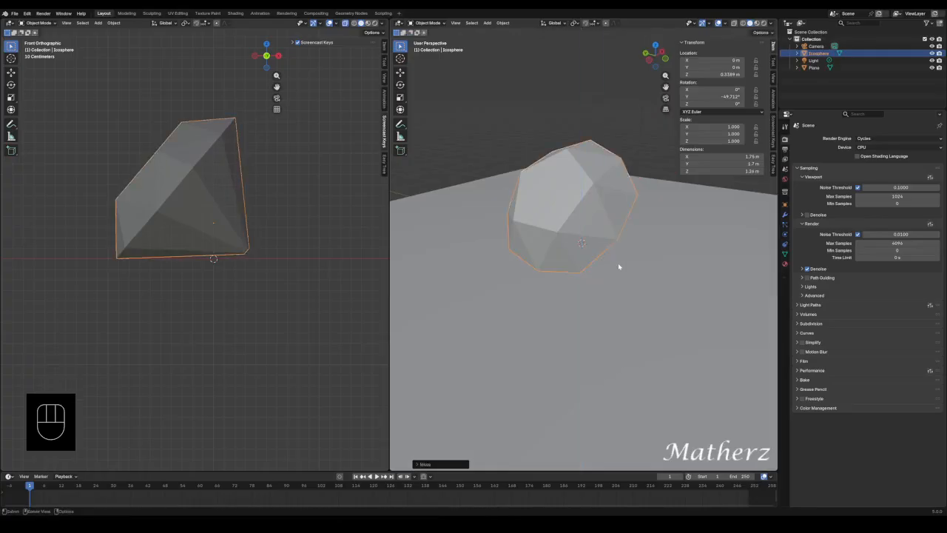
Step: Roll the diamond sideways to an X rotation of about -14° and lower it slightly along Z
key("r")
middle_click_drag(619, 264, 590, 250)
left_click(620, 264)
key("g")
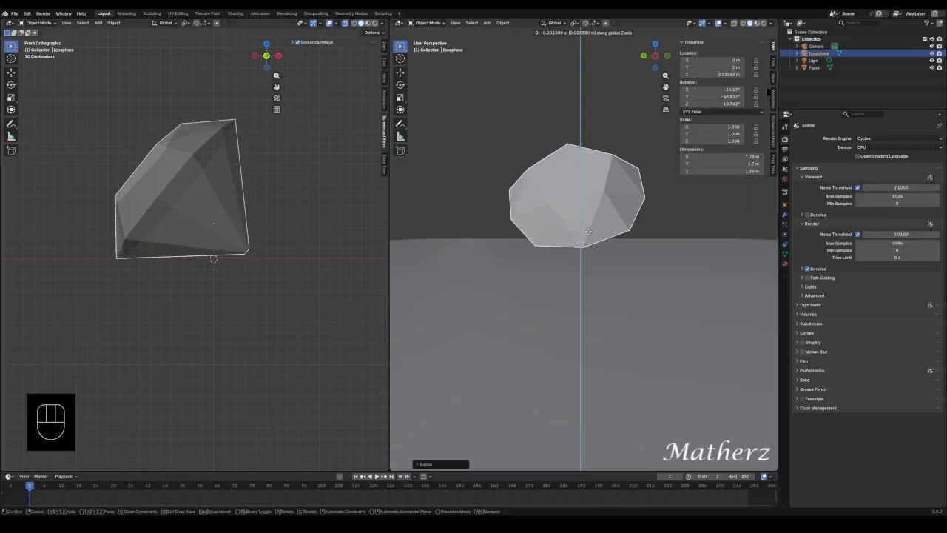
left_click(590, 234)
Step: Rotate the diamond in the front view to about -47° in Y and lower it to about 0.31 m in Z to rest on the plane
key("r")
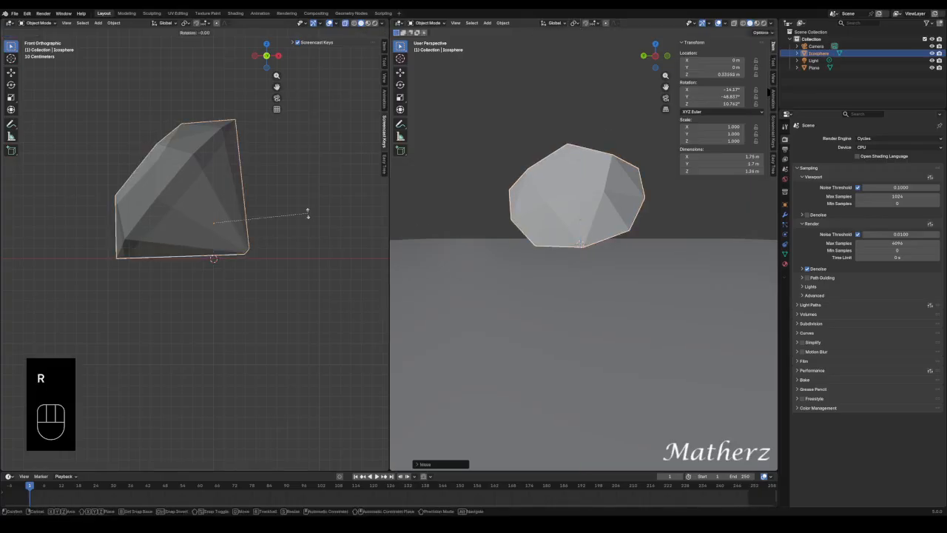
left_click(269, 233)
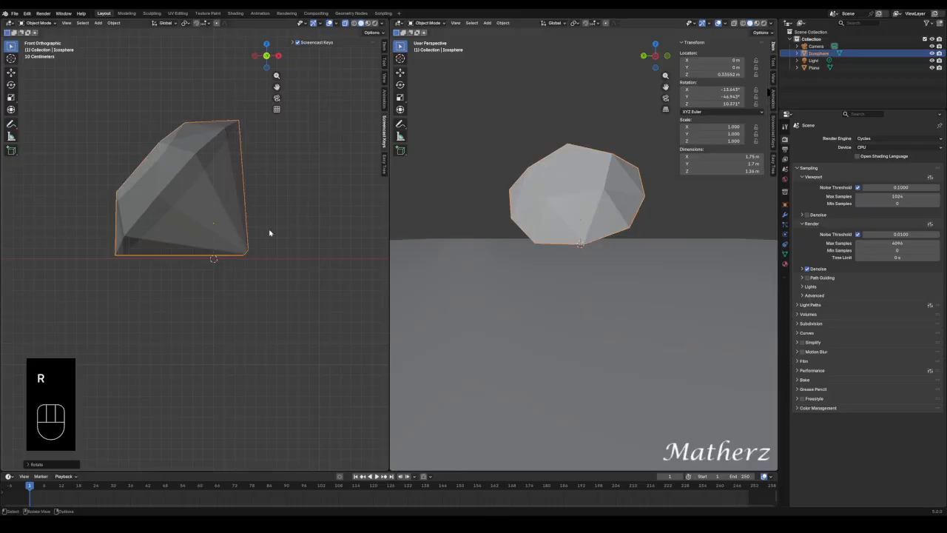
key("g")
middle_click_drag(213, 244, 215, 253)
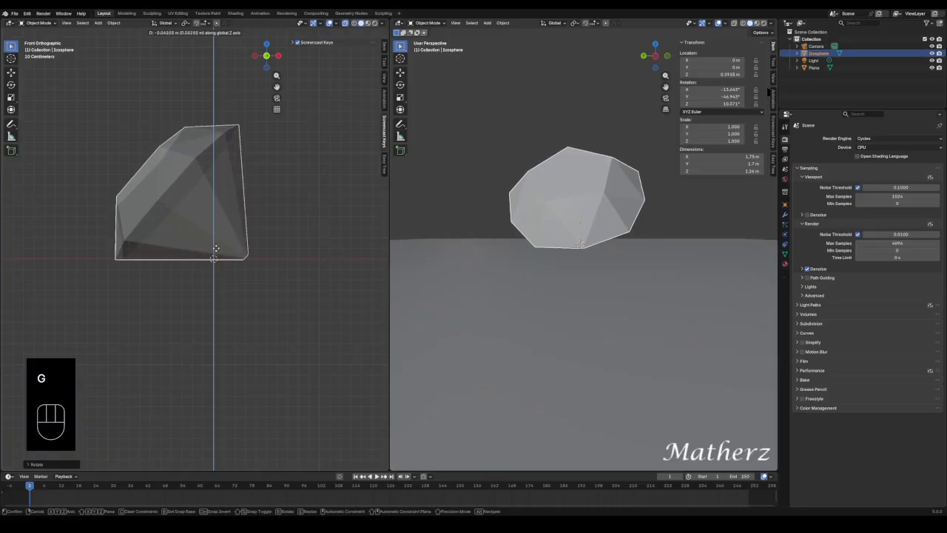
left_click(214, 248)
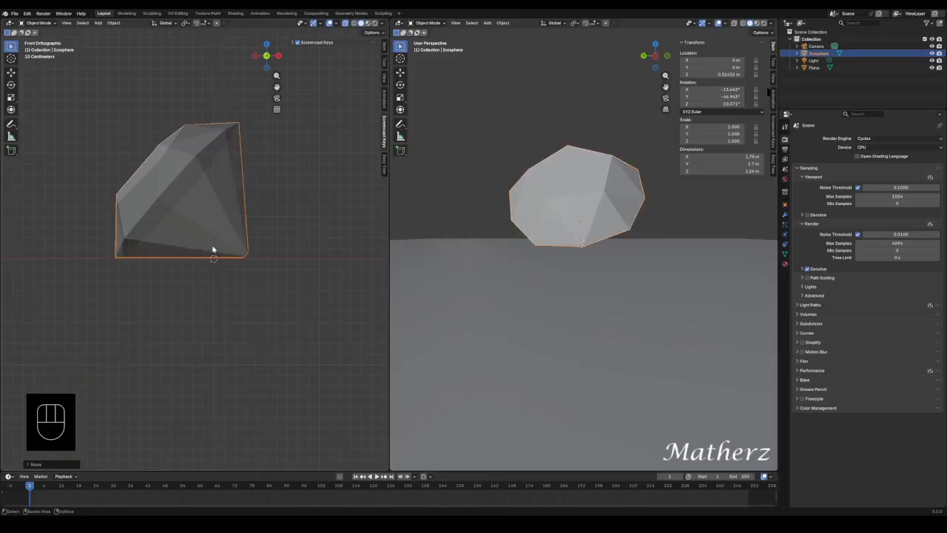
Step: Give the diamond a new Glass BSDF material with roughness 0 and show the perspective view in rendered shading
middle_click_drag(691, 242, 592, 244)
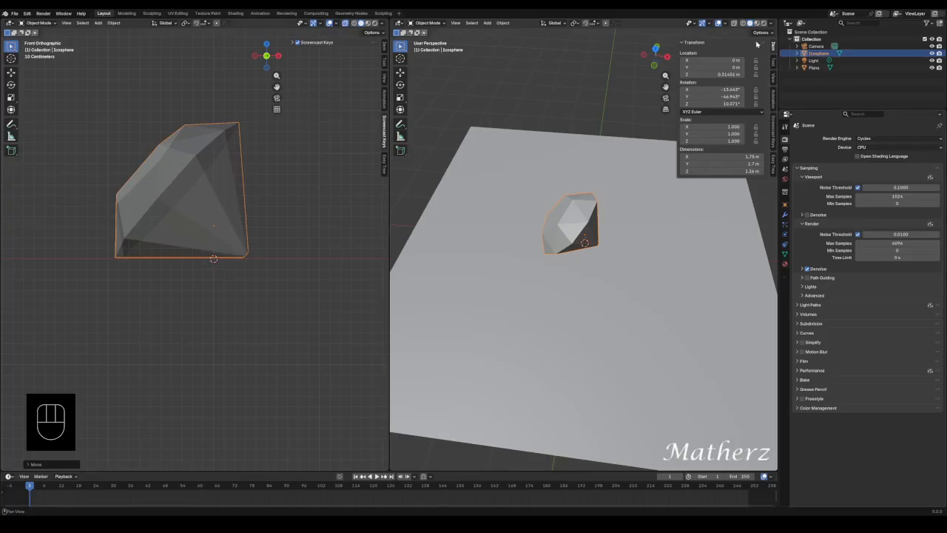
left_click(682, 42)
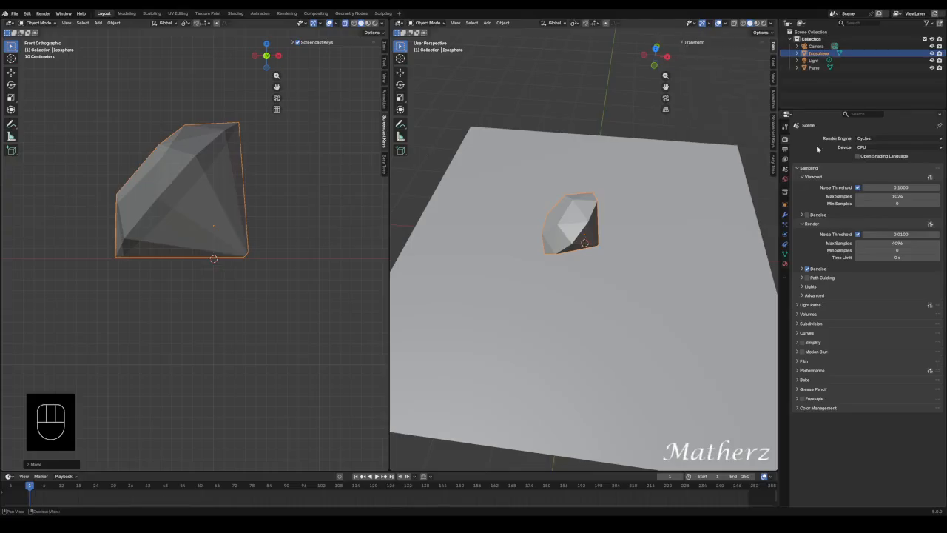
left_click(785, 266)
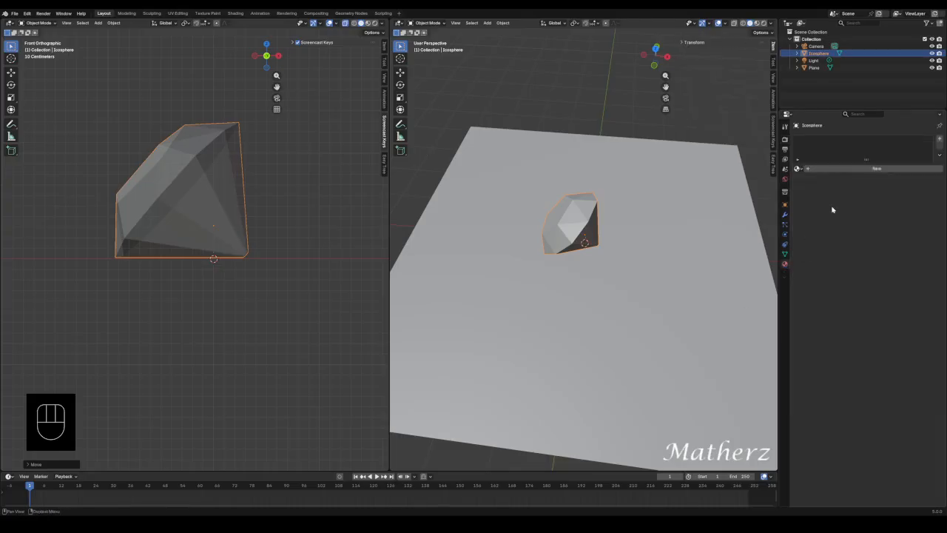
left_click(850, 170)
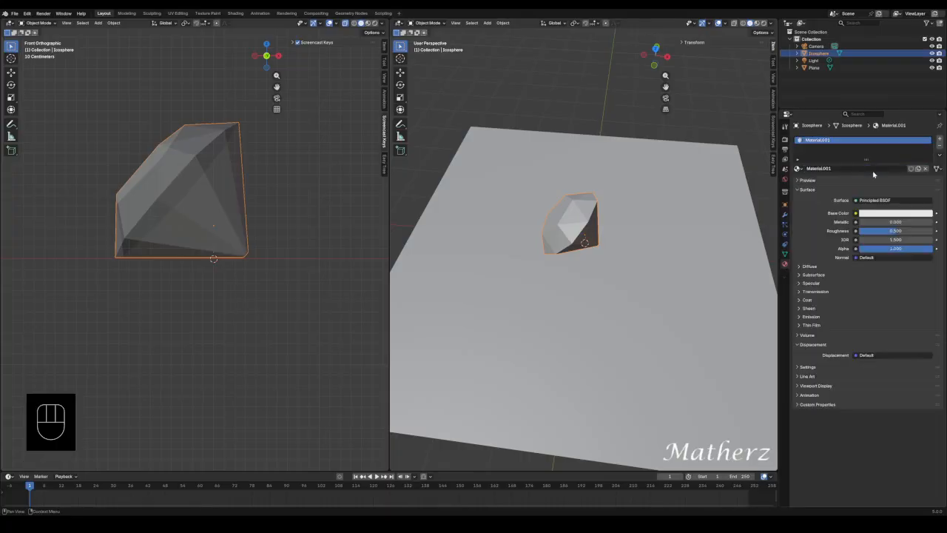
left_click(882, 200)
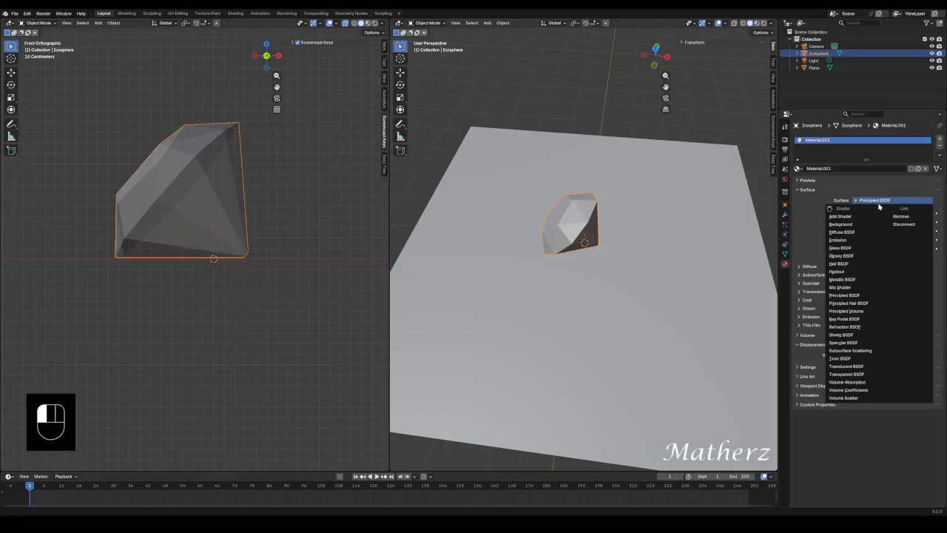
left_click(863, 250)
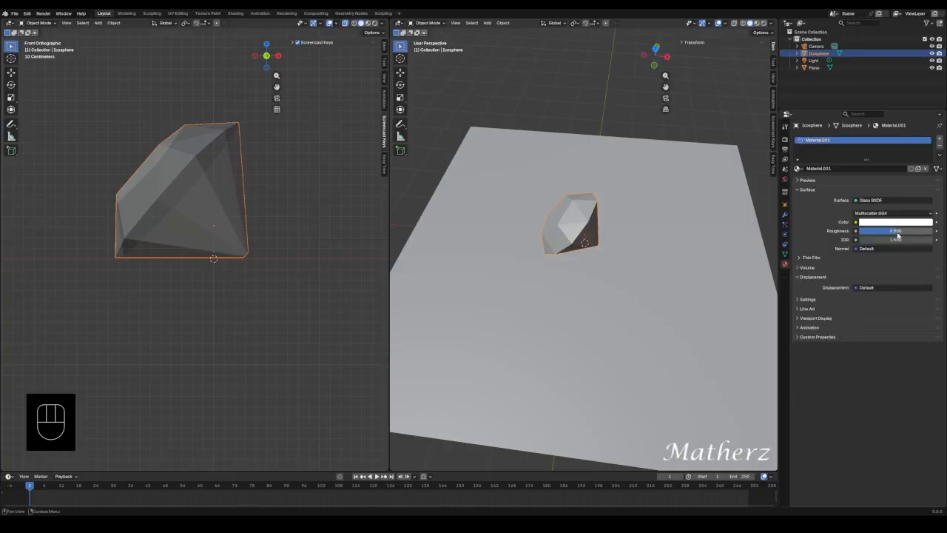
left_click_drag(896, 231, 893, 231)
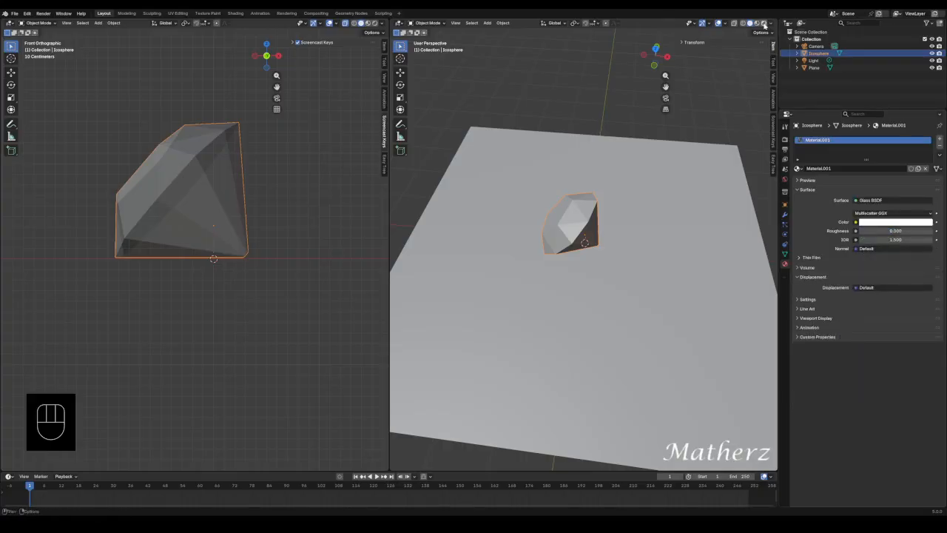
left_click(763, 23)
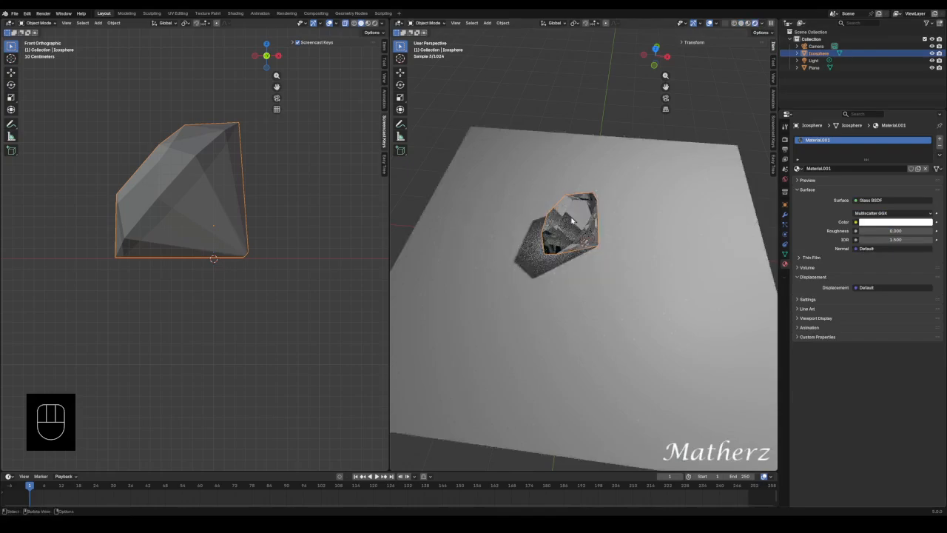
scroll(572, 220, "up", 3)
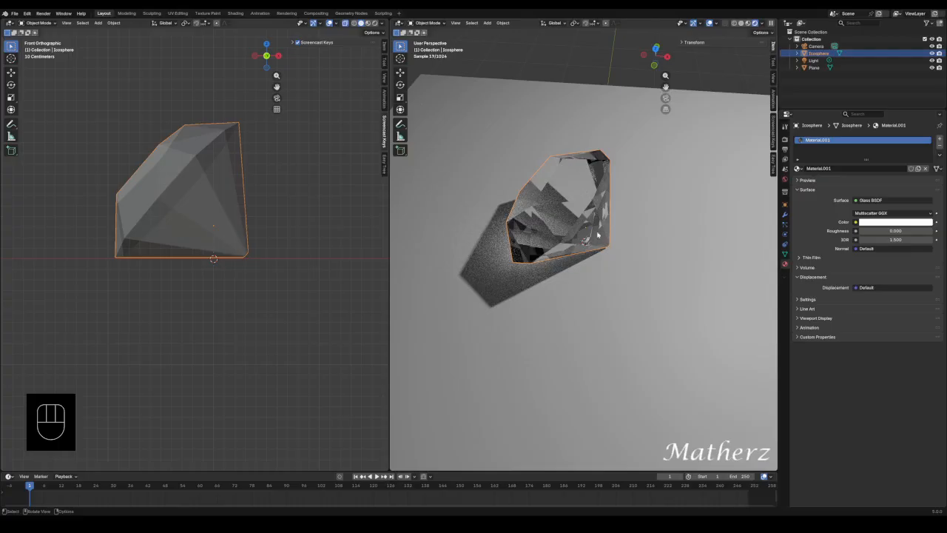
Step: Duplicate the glass diamond and place the copy beside the original on the plane
key("shift")
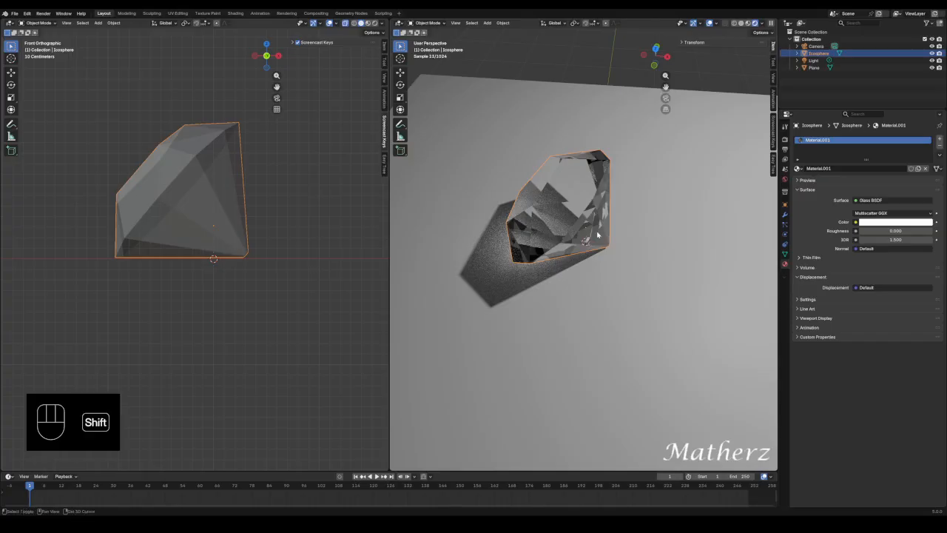
key("shift+d")
left_click(726, 246)
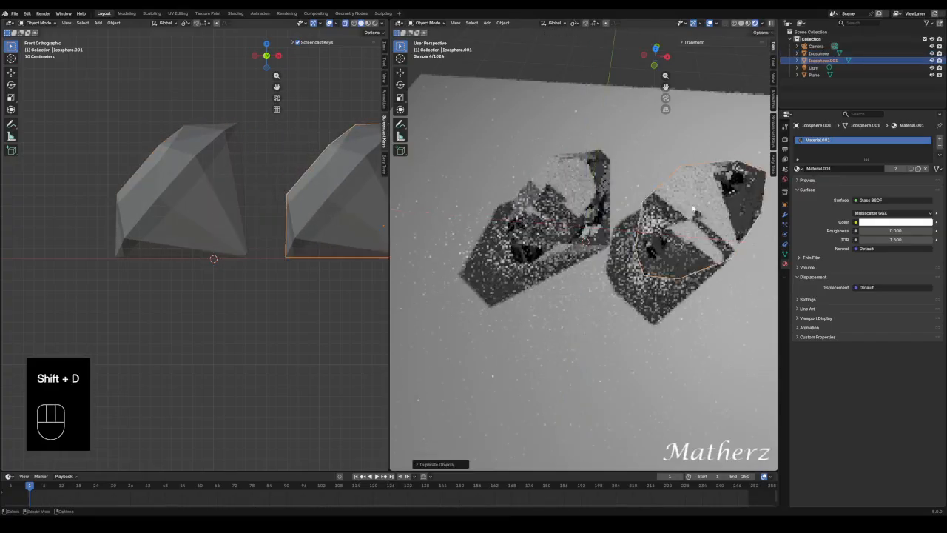
scroll(642, 179, "down", 5)
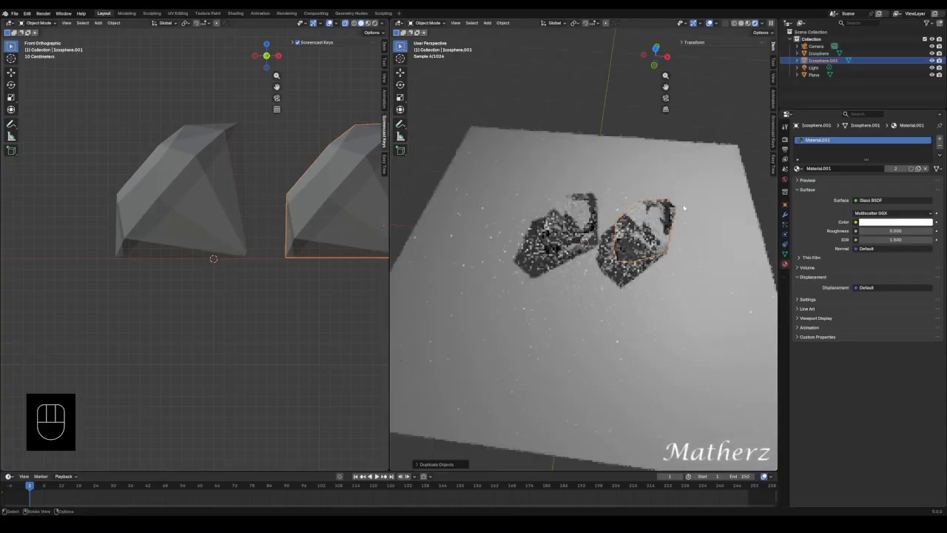
Step: Rotate the duplicated diamond around the global Z axis so it faces a different direction from the original
key("r")
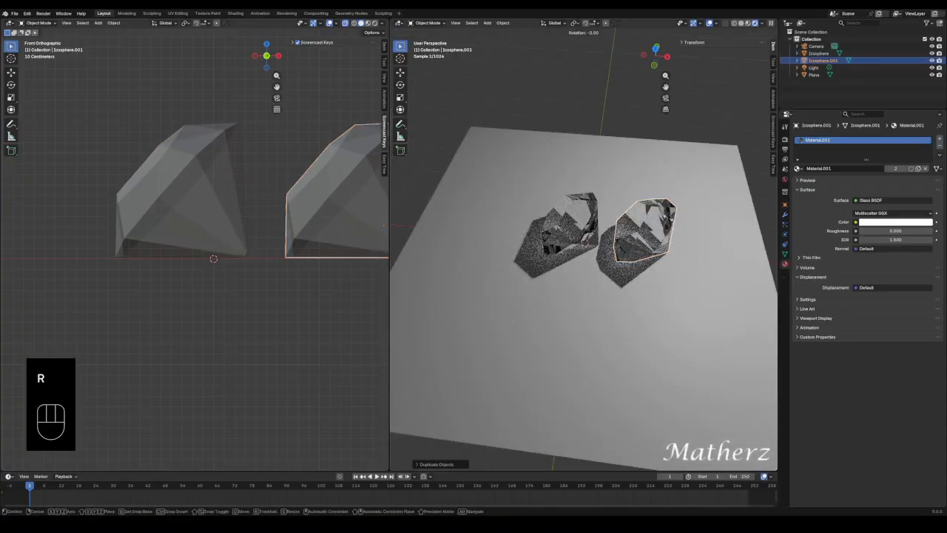
key("z")
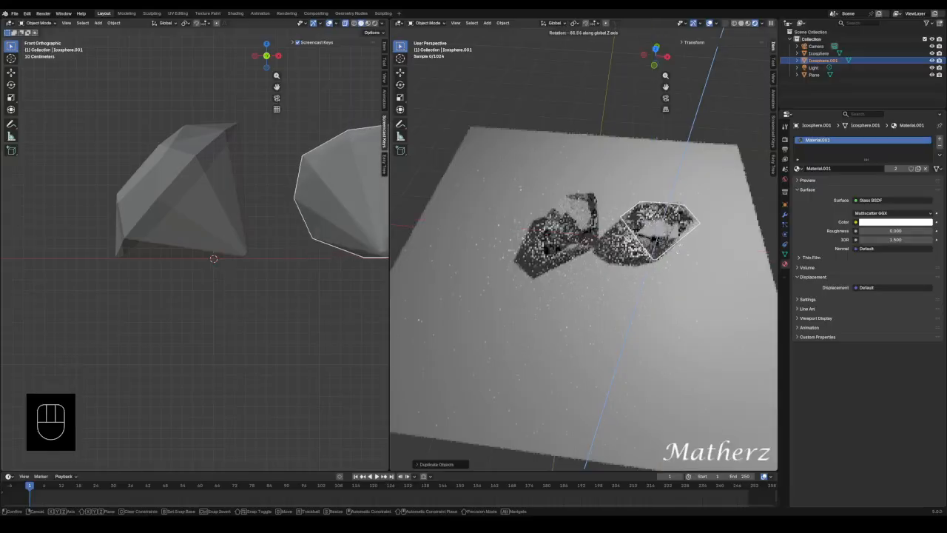
left_click(633, 293)
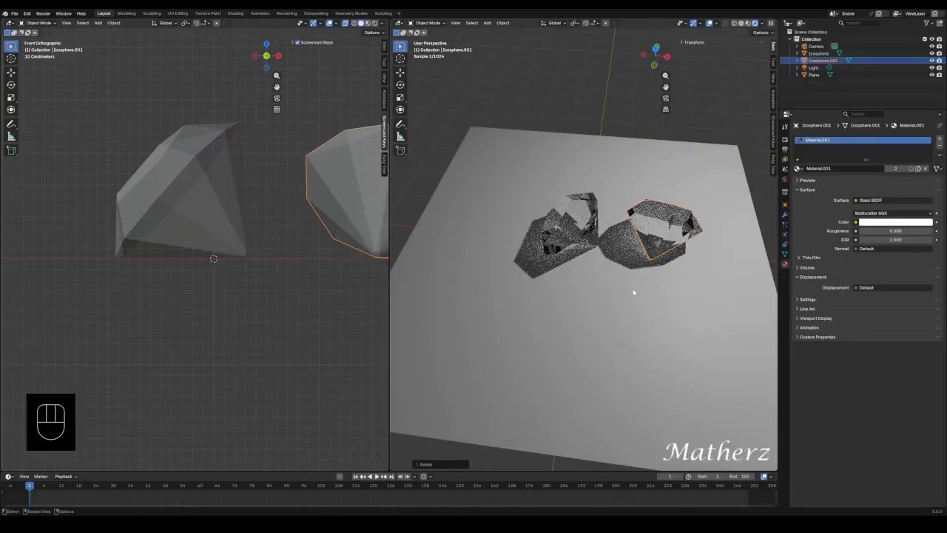
middle_click_drag(633, 292, 582, 260)
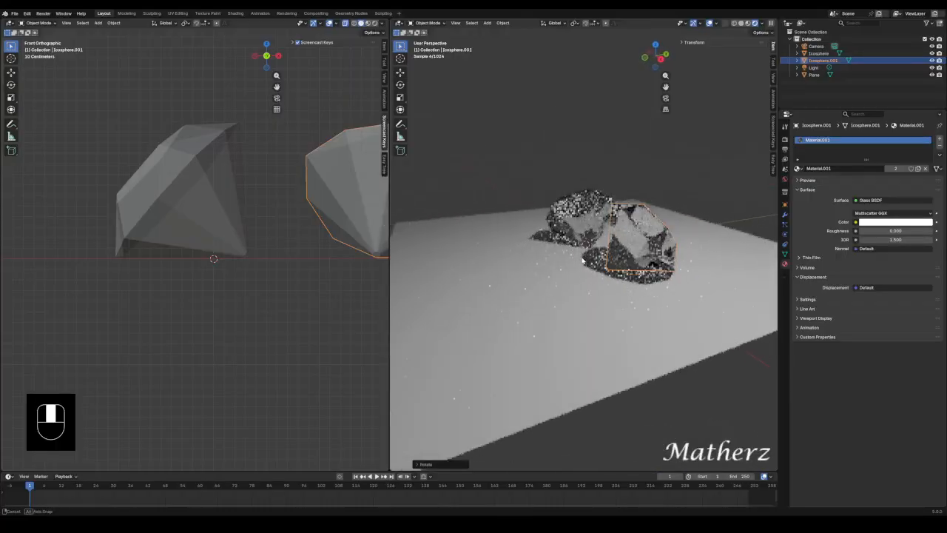
scroll(613, 296, "up", 1)
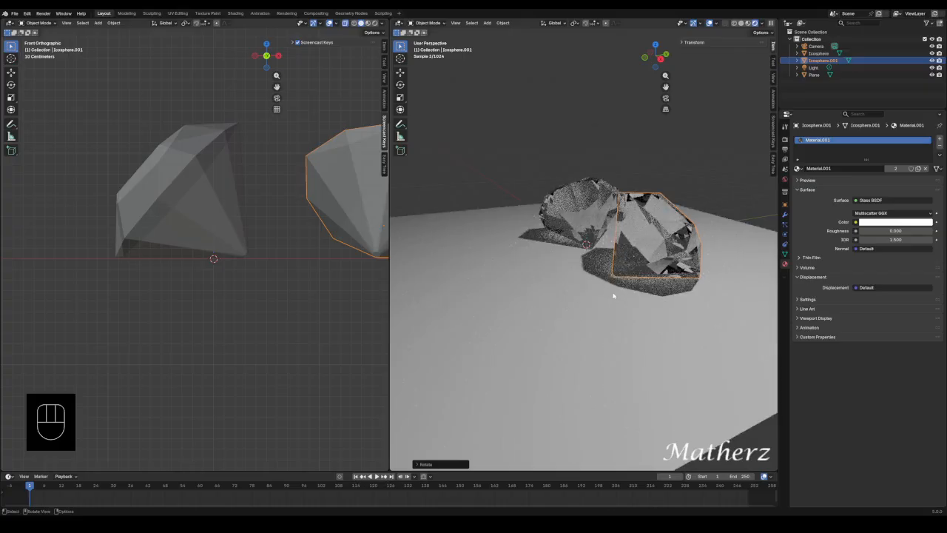